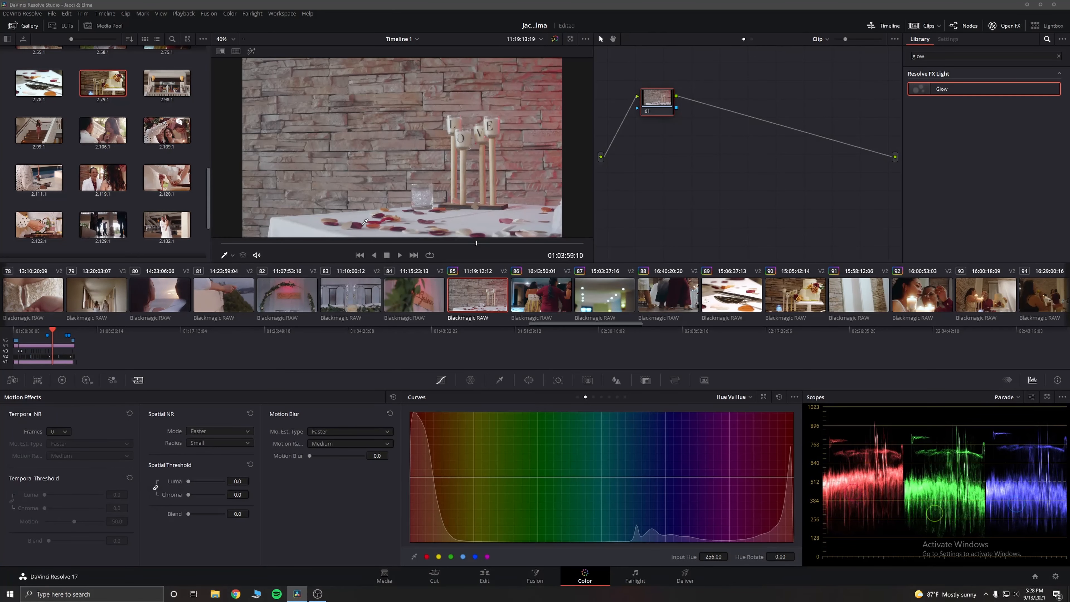
# Step: Label the first node wb
pyautogui.moveTo(667, 108); pyautogui.dragTo(662, 121)
pyautogui.rightClick(661, 121)
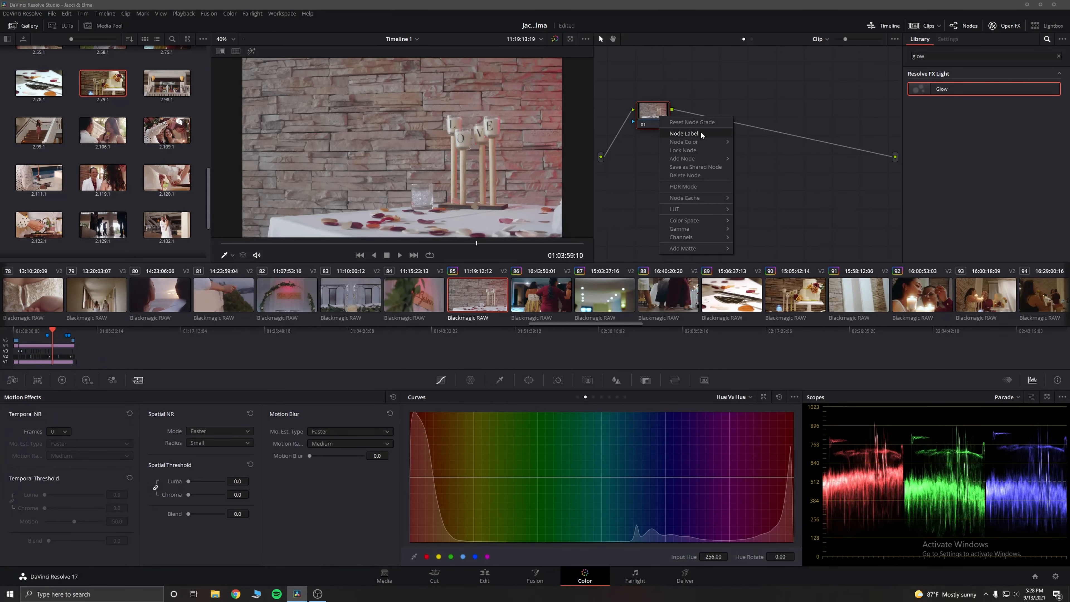
pyautogui.click(701, 131)
pyautogui.write('w')
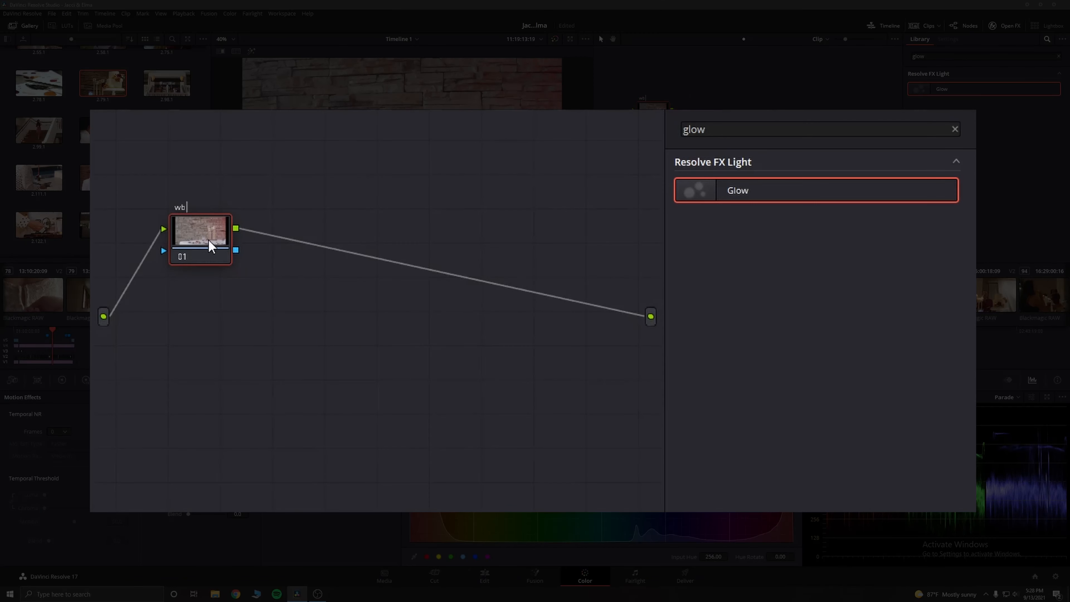
pyautogui.write('b')
pyautogui.press('Return')
# Step: Add a serial node after the wb node and label it Wheels
pyautogui.hotkey('alt', 's')
pyautogui.rightClick(289, 239)
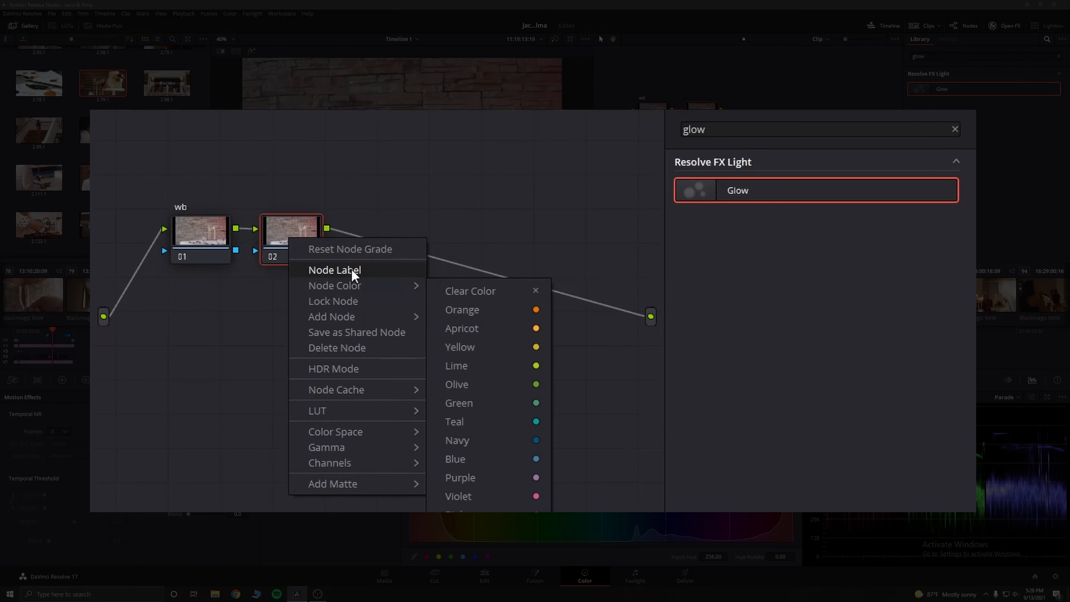
pyautogui.click(248, 421)
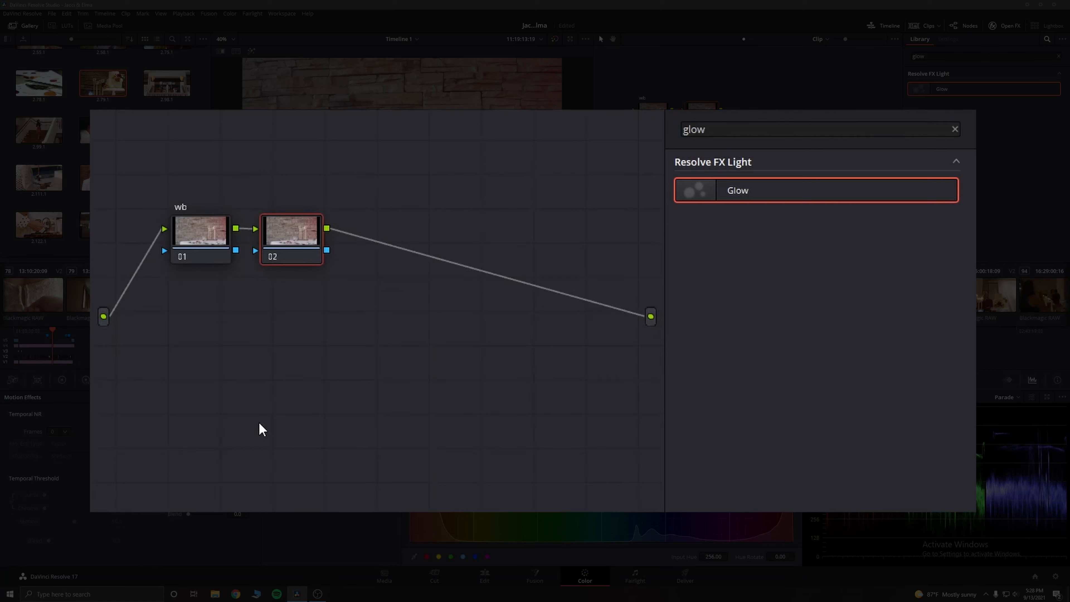
pyautogui.write('Wheels')
pyautogui.press('Return')
# Step: Add a serial node after the Wheels node and label it Color
pyautogui.hotkey('alt', 's')
pyautogui.rightClick(365, 233)
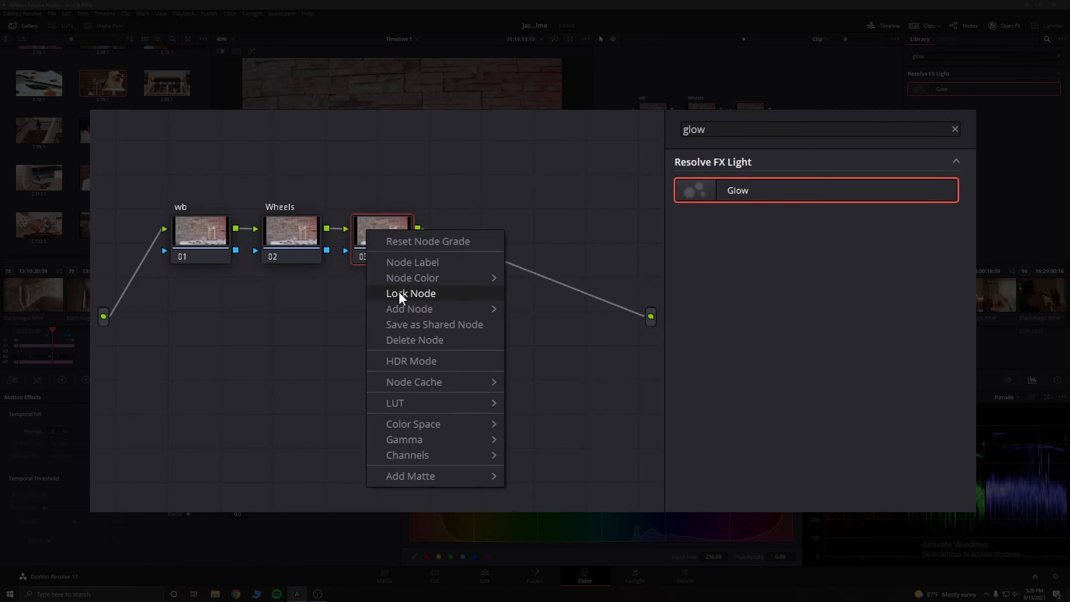
pyautogui.click(411, 262)
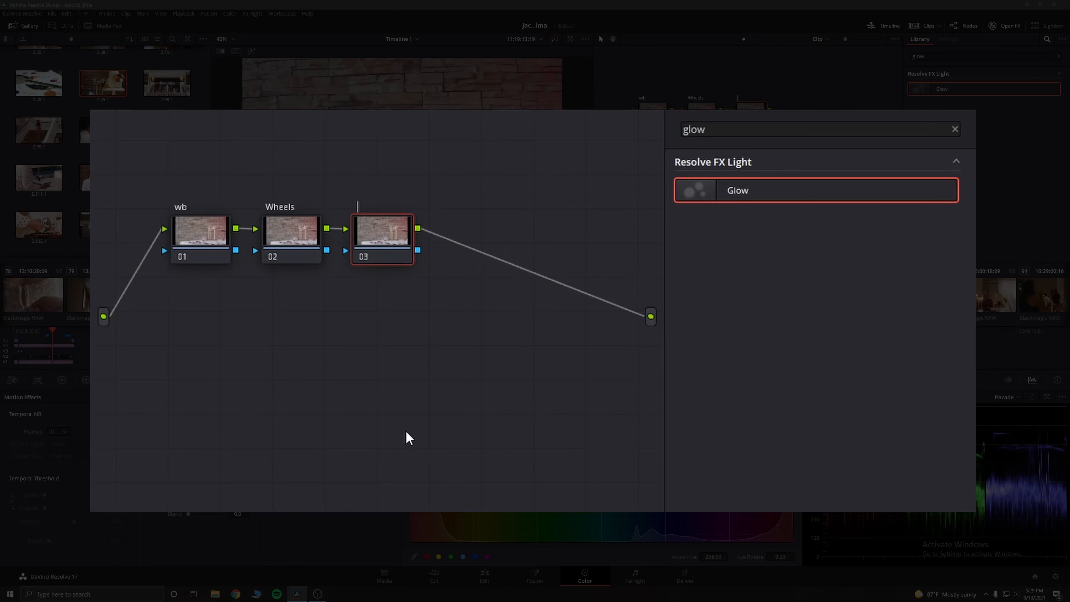
pyautogui.write('Color')
pyautogui.press('Return')
# Step: Add a serial node after the Color node and label it D55
pyautogui.hotkey('alt', 's')
pyautogui.rightClick(476, 231)
pyautogui.click(551, 265)
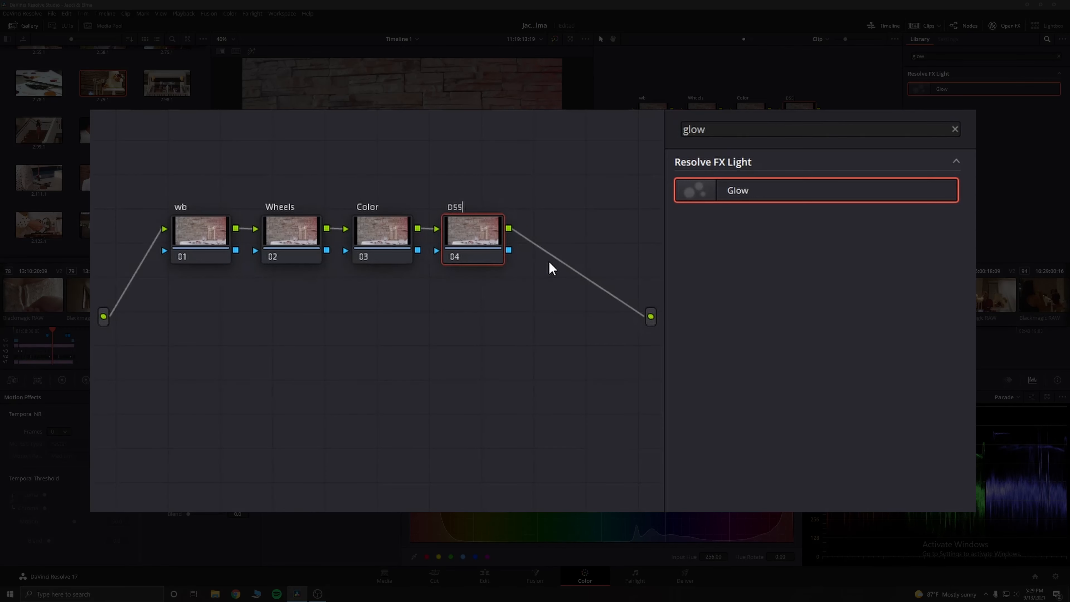
pyautogui.press('Return')
# Step: Shift all four labelled nodes together towards the output to make room ahead of the wb node
pyautogui.moveTo(161, 149); pyautogui.dragTo(529, 310)
pyautogui.click(207, 233)
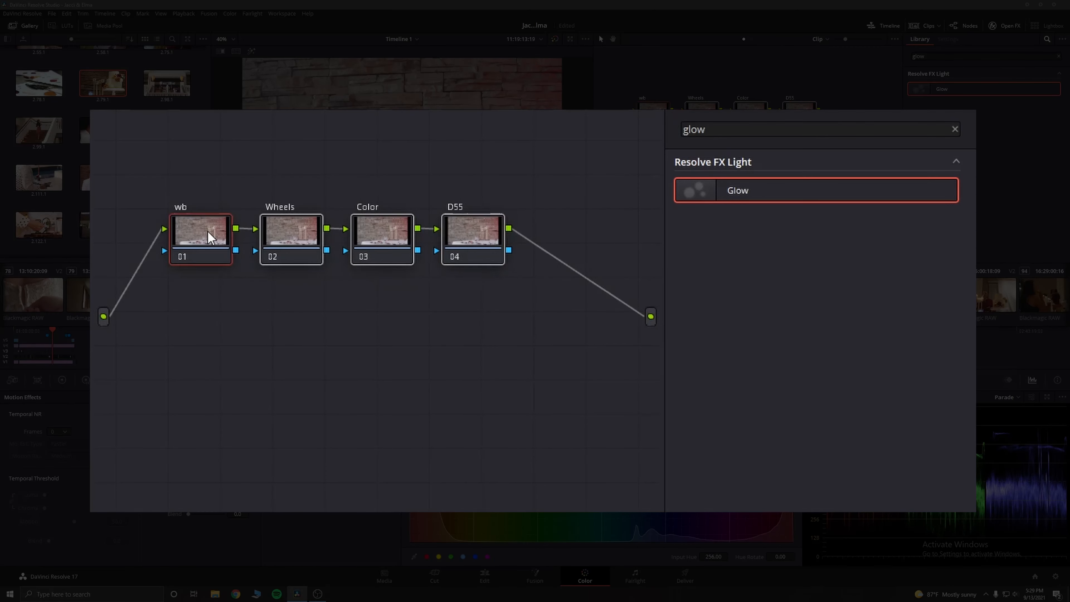
pyautogui.moveTo(209, 237); pyautogui.dragTo(302, 239)
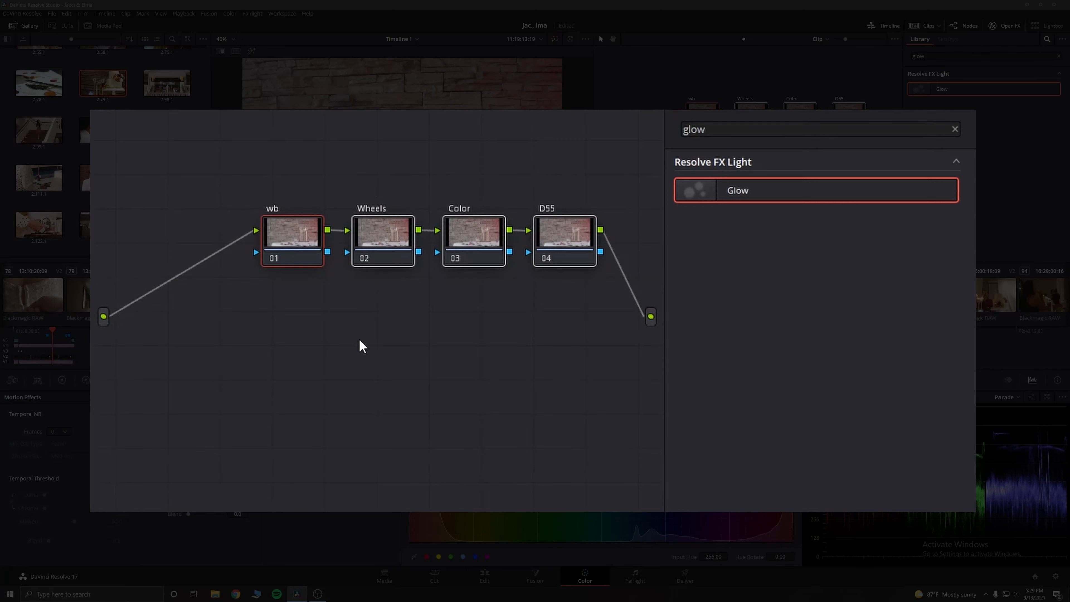
pyautogui.click(386, 354)
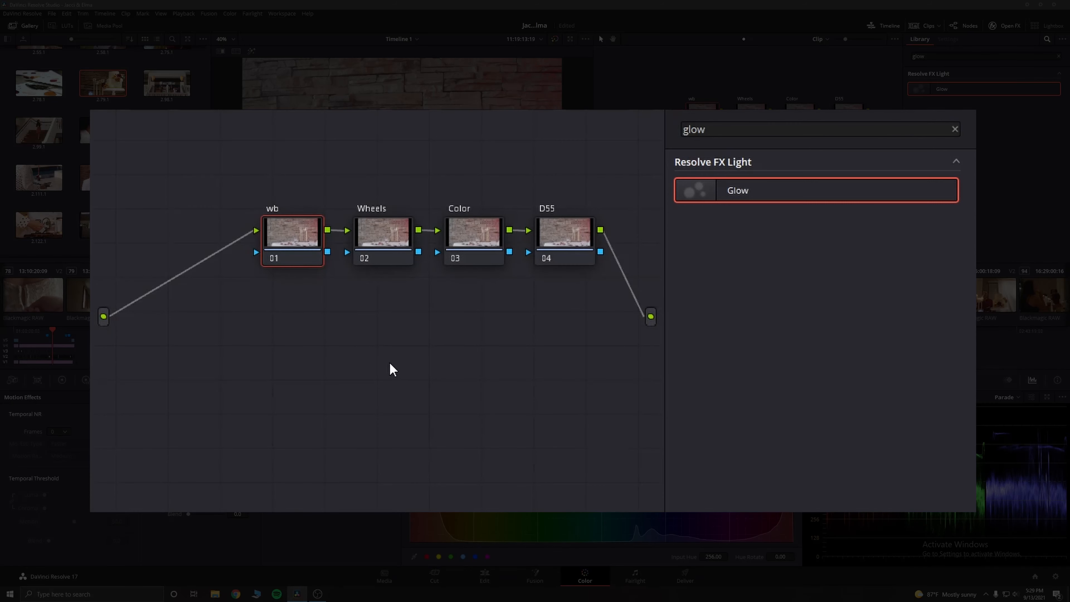
# Step: Add an unconnected corrector node and insert it into the connection between the source and the wb node
pyautogui.rightClick(298, 325)
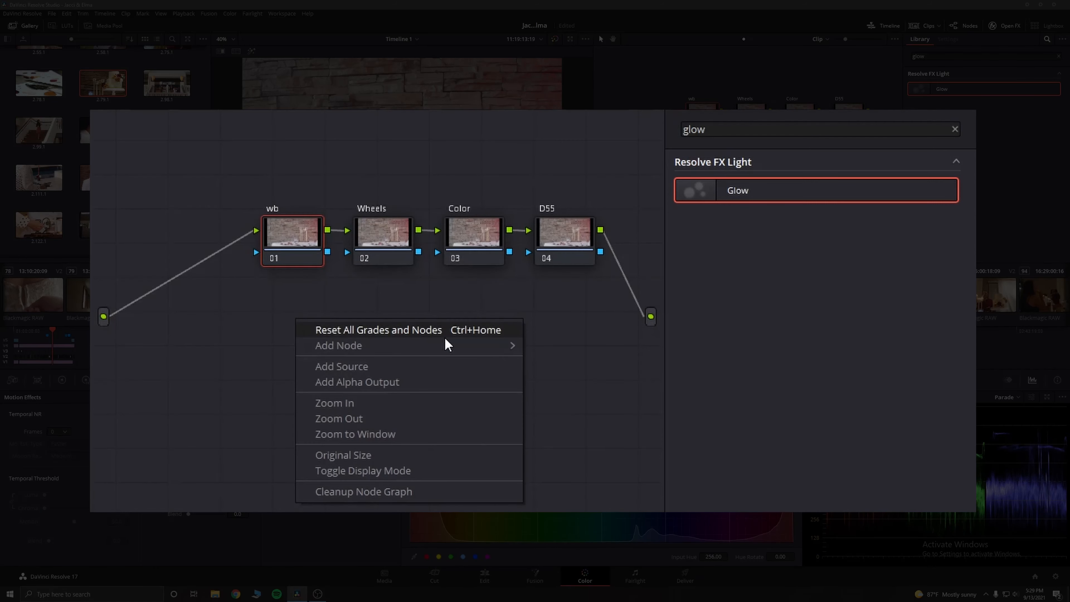
pyautogui.moveTo(445, 339)
pyautogui.click(571, 352)
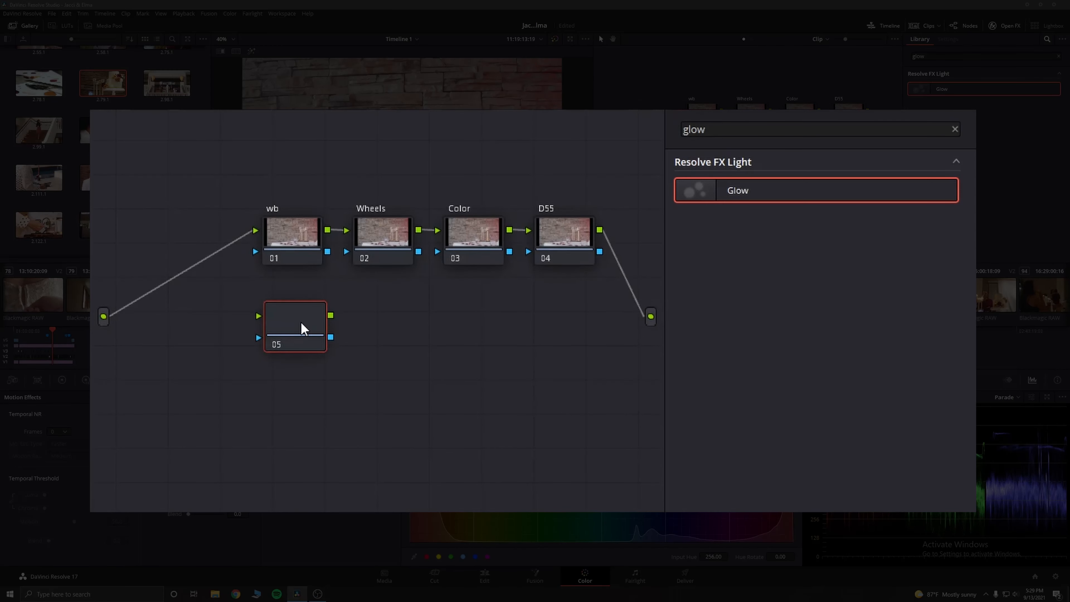
pyautogui.moveTo(301, 335); pyautogui.dragTo(191, 265)
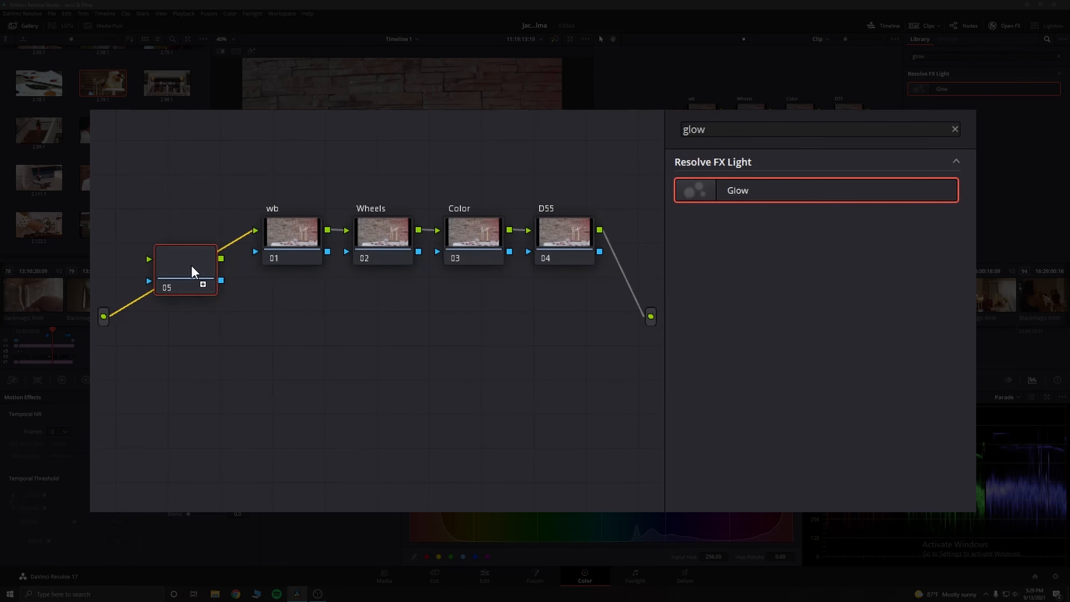
pyautogui.moveTo(191, 265); pyautogui.dragTo(198, 265)
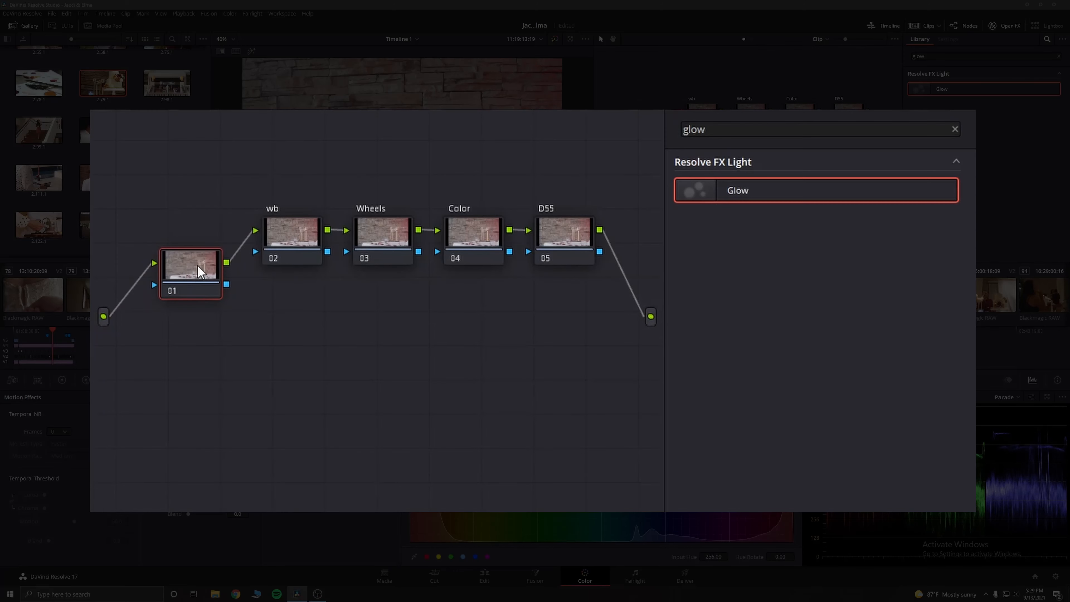
# Step: Label the new first node NR and line it up with the rest of the node row
pyautogui.rightClick(182, 247)
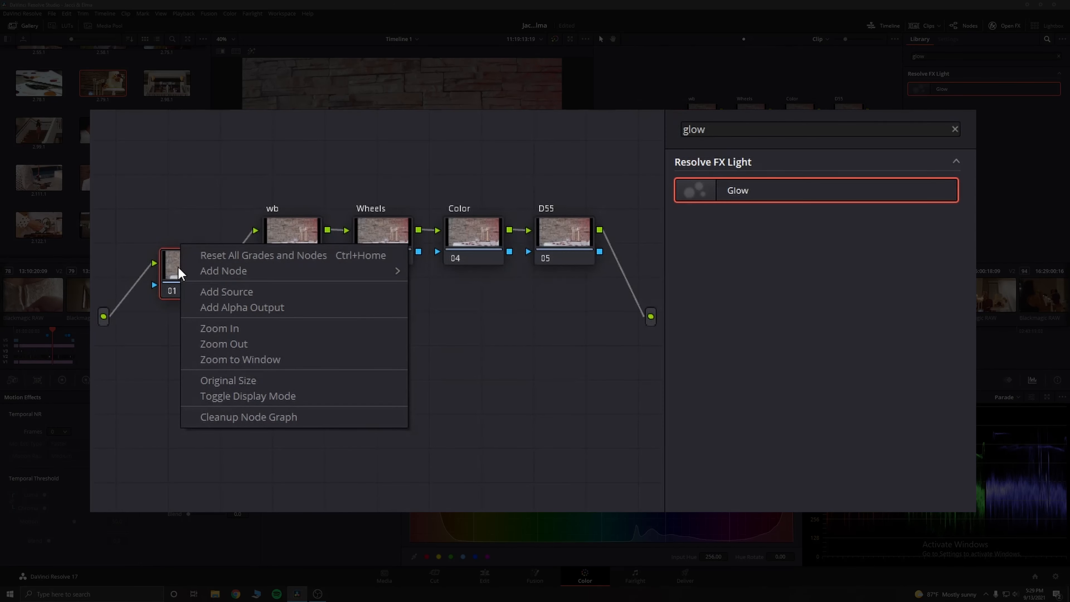
pyautogui.click(169, 261)
pyautogui.rightClick(169, 261)
pyautogui.click(308, 300)
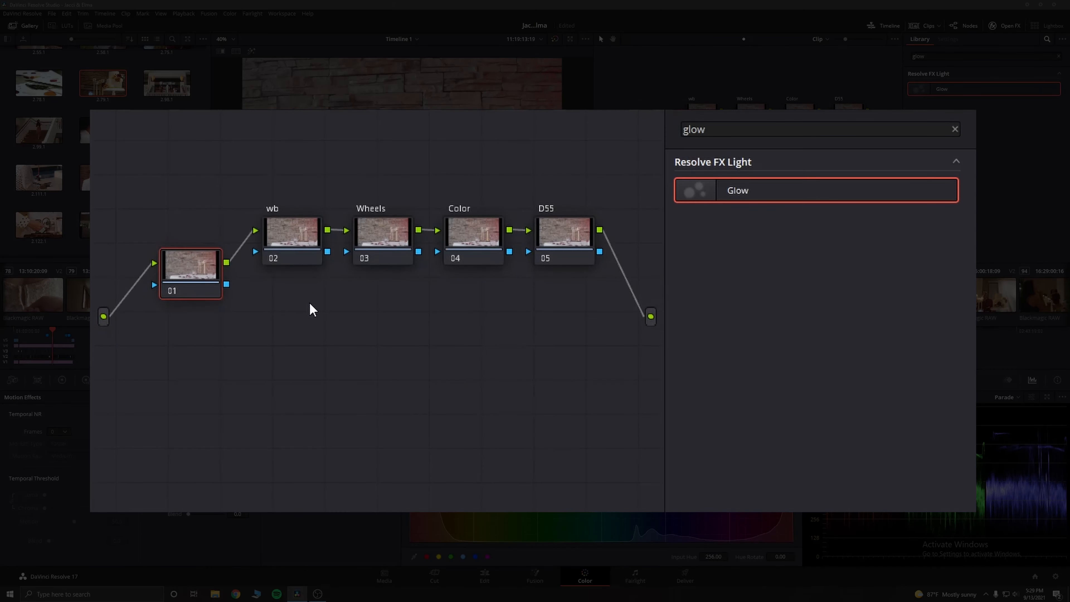
pyautogui.write('NR')
pyautogui.moveTo(196, 270); pyautogui.dragTo(191, 246)
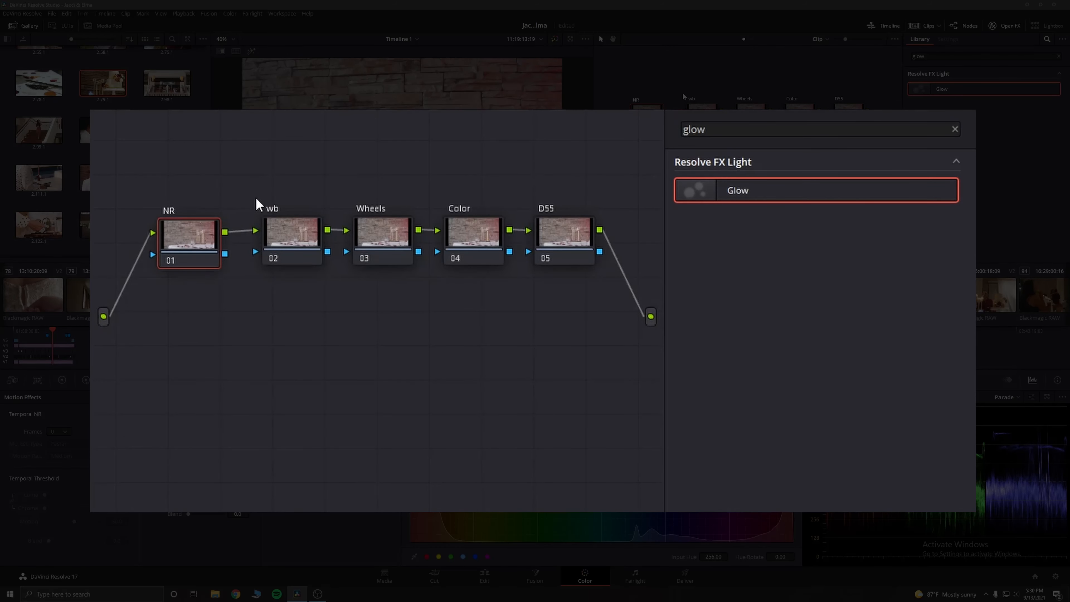
pyautogui.moveTo(185, 240)
pyautogui.mouseDown()
pyautogui.moveTo(184, 198)
pyautogui.moveTo(182, 242)
pyautogui.mouseUp()
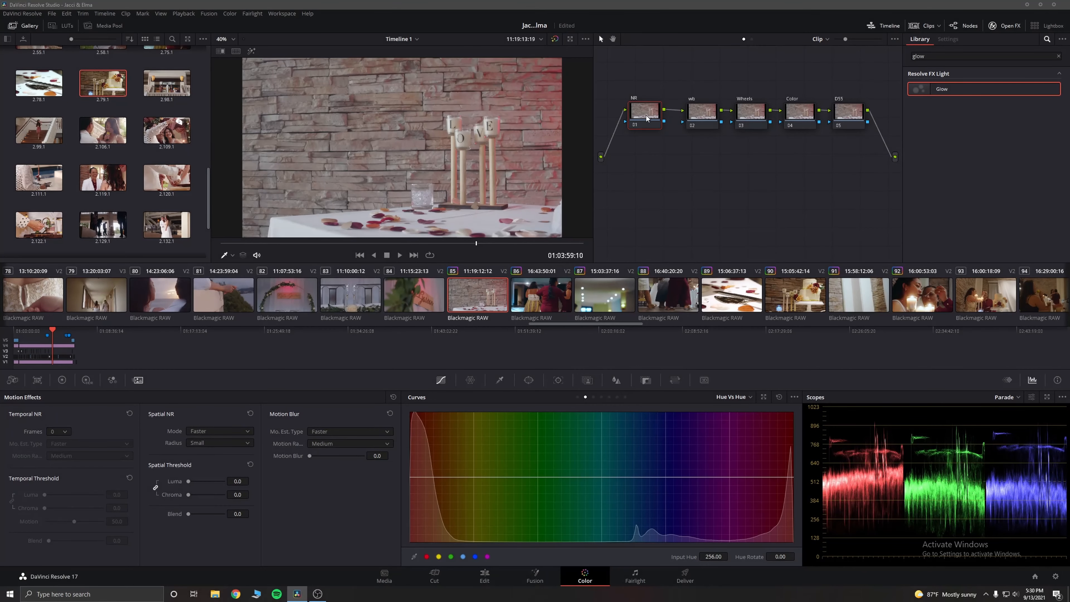
# Step: White balance the shot on the wb node by sampling the white tablecloth with the white balance picker
pyautogui.click(703, 120)
pyautogui.click(61, 380)
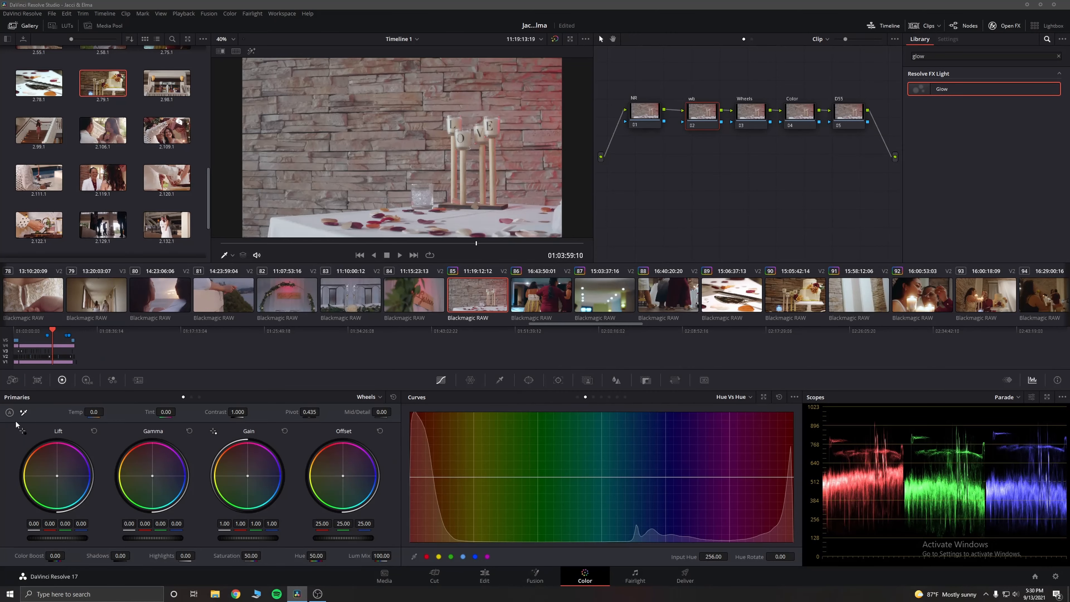
pyautogui.click(23, 413)
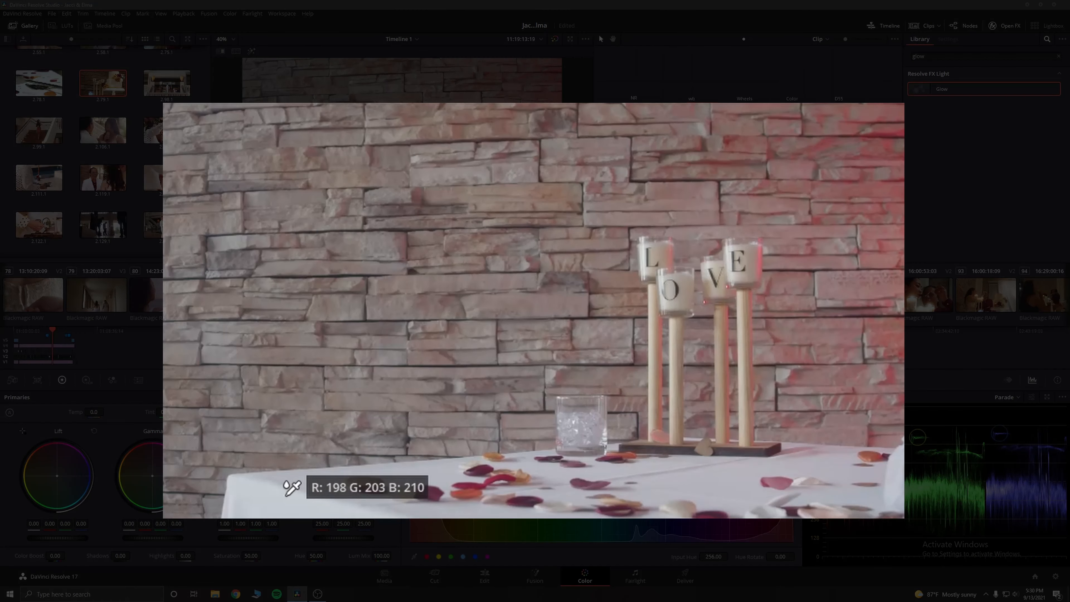
pyautogui.click(277, 223)
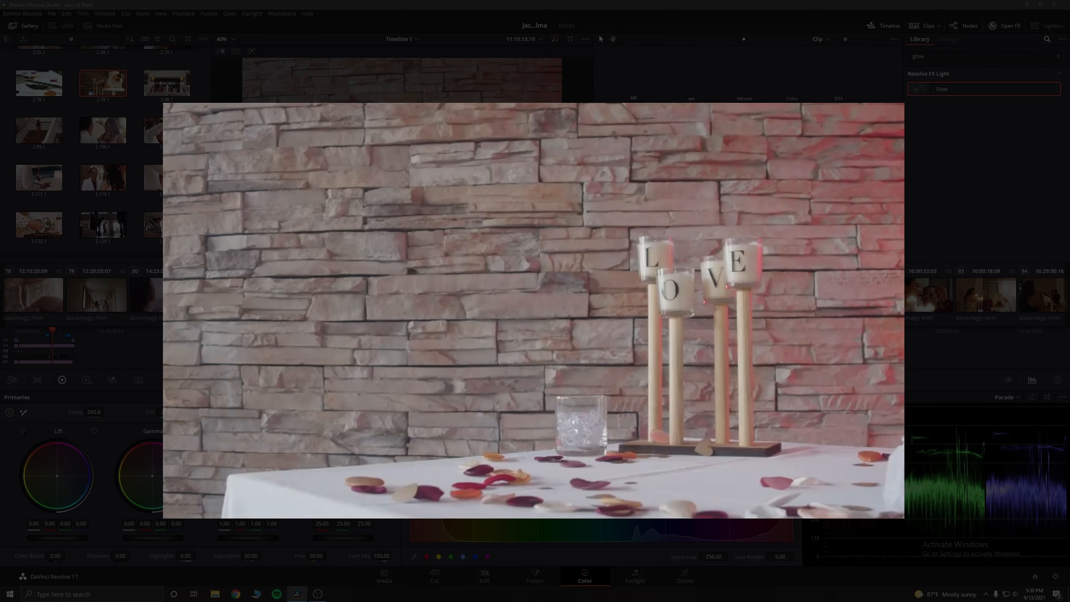
pyautogui.scroll(3, 641, 411)
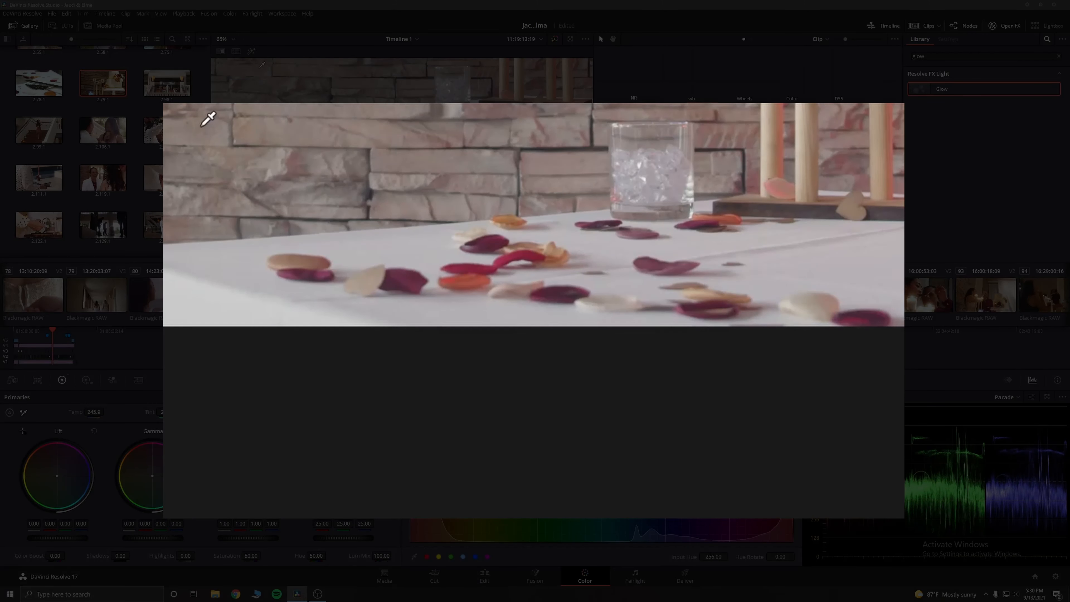
pyautogui.moveTo(564, 258); pyautogui.dragTo(556, 460)
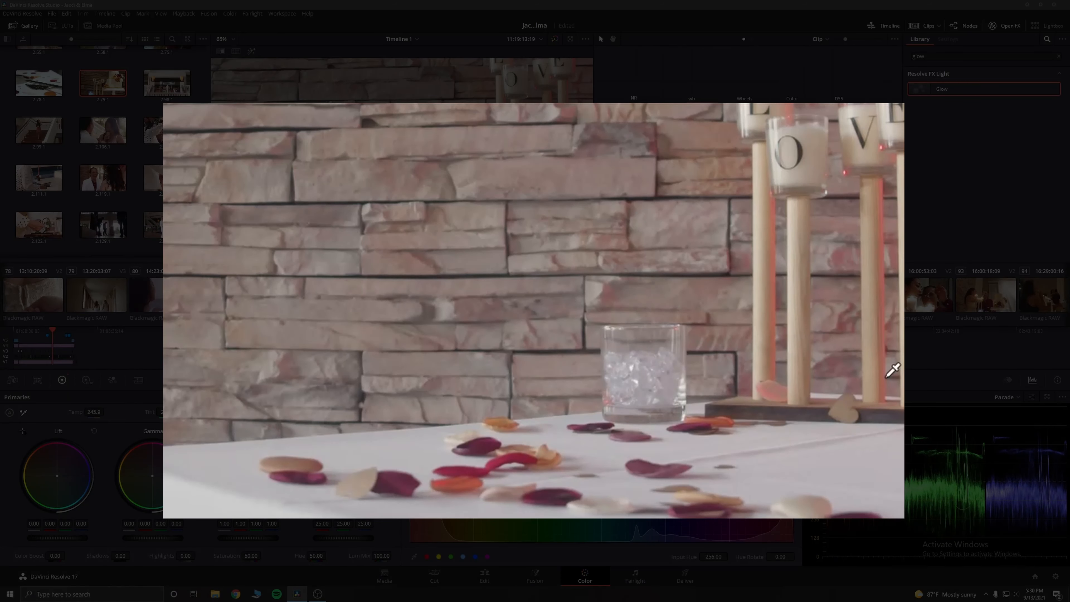
pyautogui.click(233, 39)
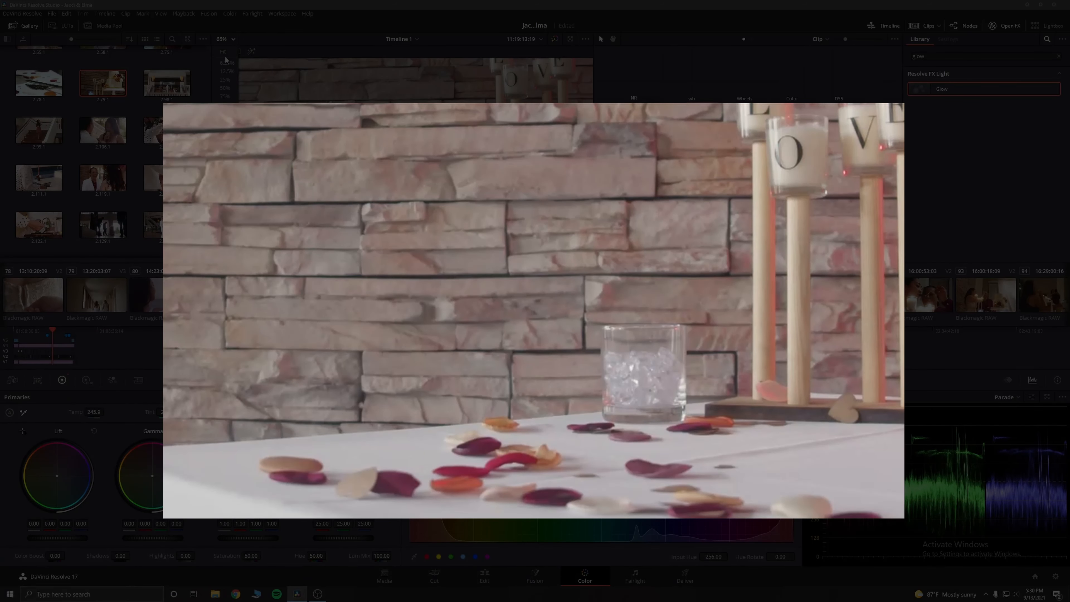
pyautogui.click(225, 52)
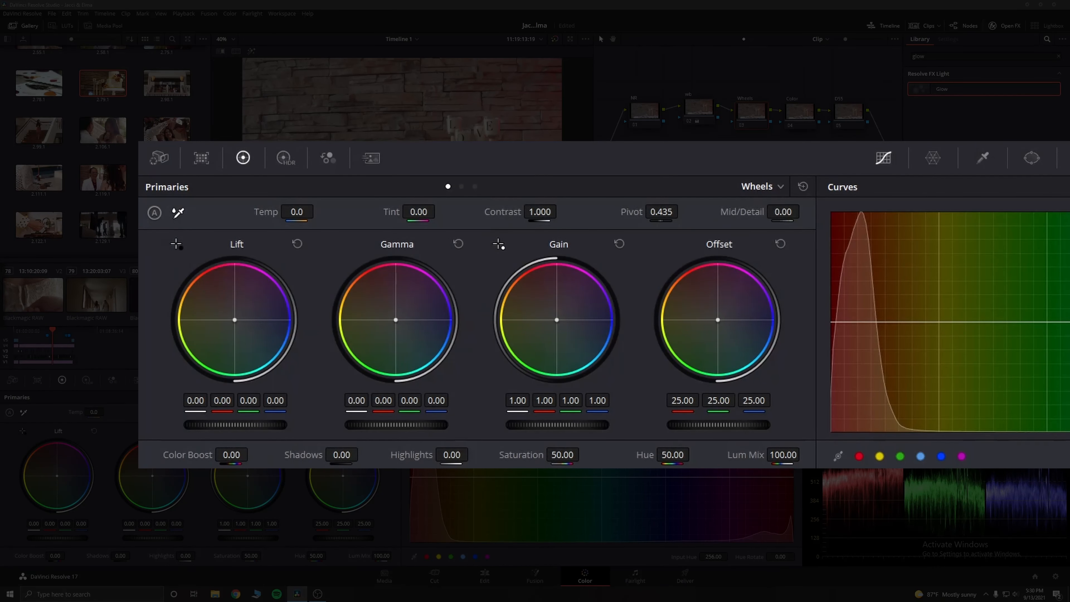
# Step: On the Wheels node, set the master Gamma to -0.01 and Lift to -0.05, and raise the Gain slightly
pyautogui.moveTo(396, 425)
pyautogui.mouseDown()
pyautogui.moveTo(373, 425)
pyautogui.moveTo(387, 426)
pyautogui.mouseUp()
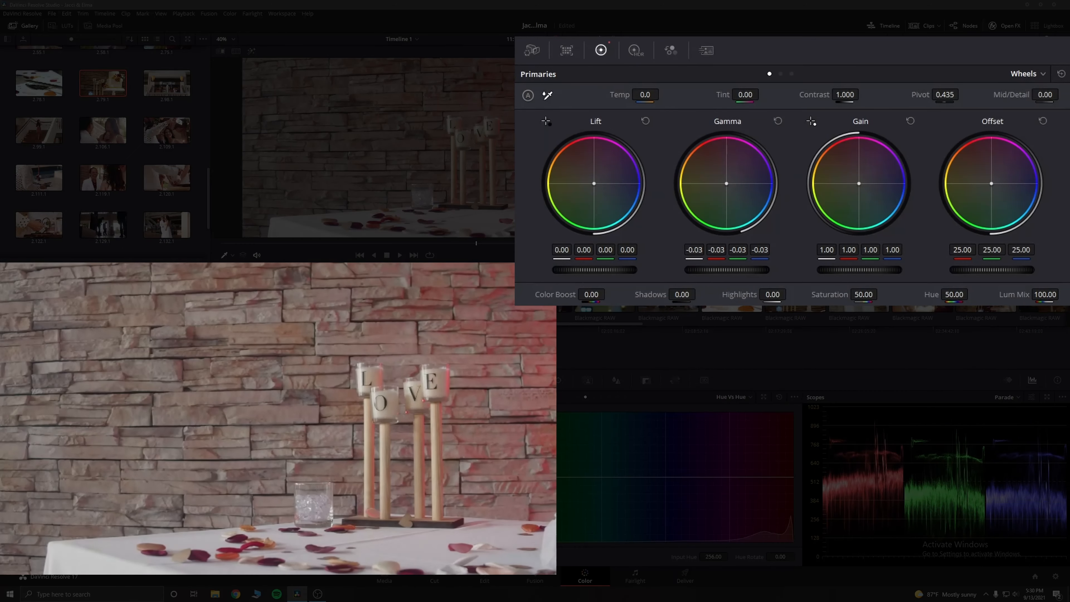
pyautogui.moveTo(721, 270); pyautogui.dragTo(724, 270)
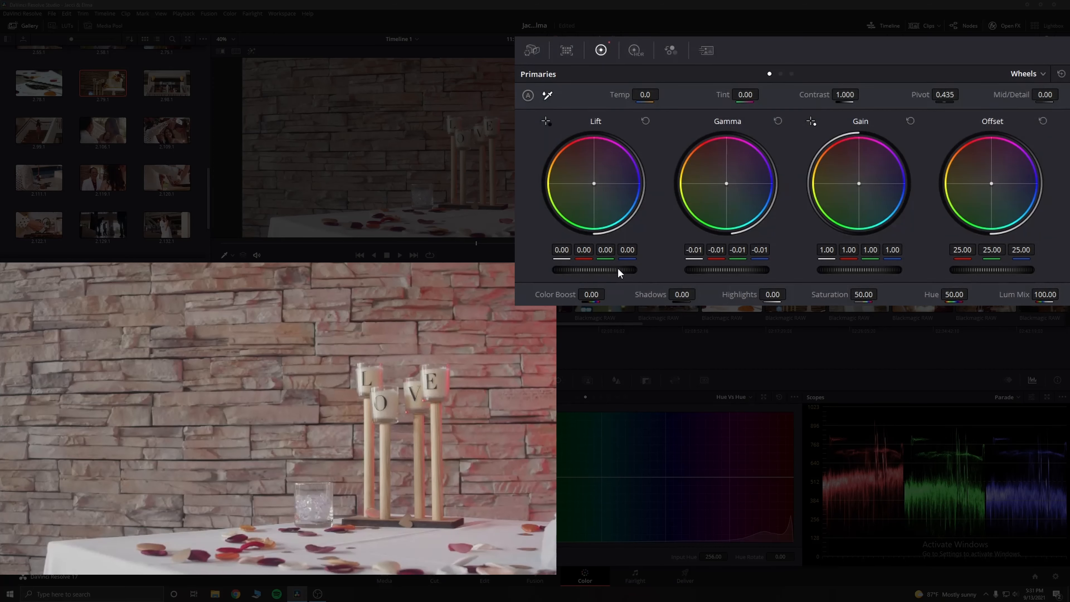
pyautogui.moveTo(594, 270); pyautogui.dragTo(585, 270)
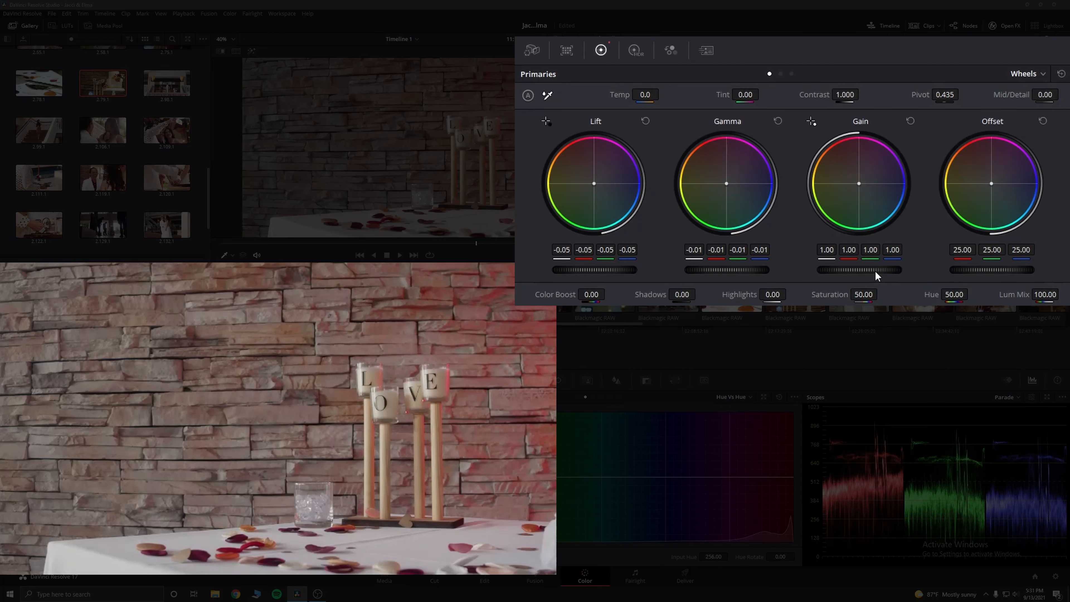
pyautogui.moveTo(877, 274)
pyautogui.mouseDown()
pyautogui.moveTo(897, 275)
pyautogui.moveTo(887, 275)
pyautogui.mouseUp()
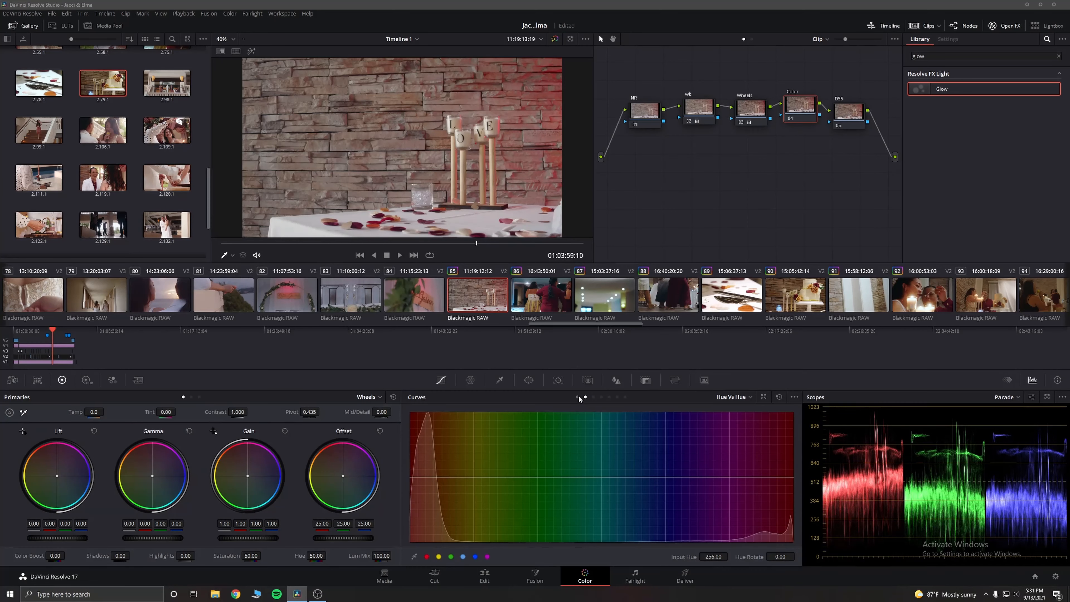
# Step: Isolate the red channel of the Color node's custom curves and add the default anchors to it
pyautogui.click(578, 398)
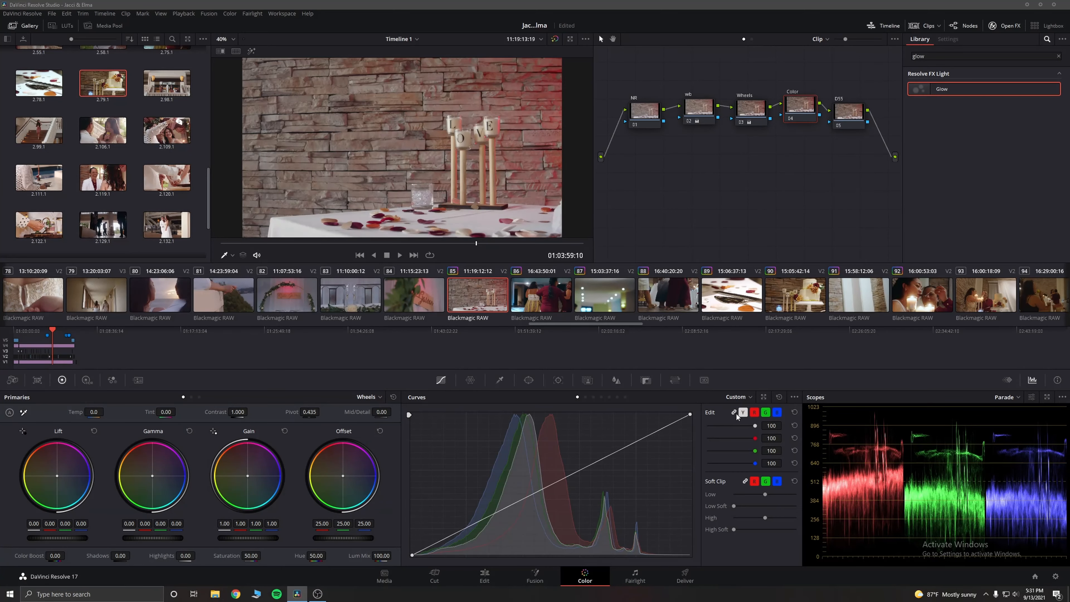
pyautogui.click(754, 413)
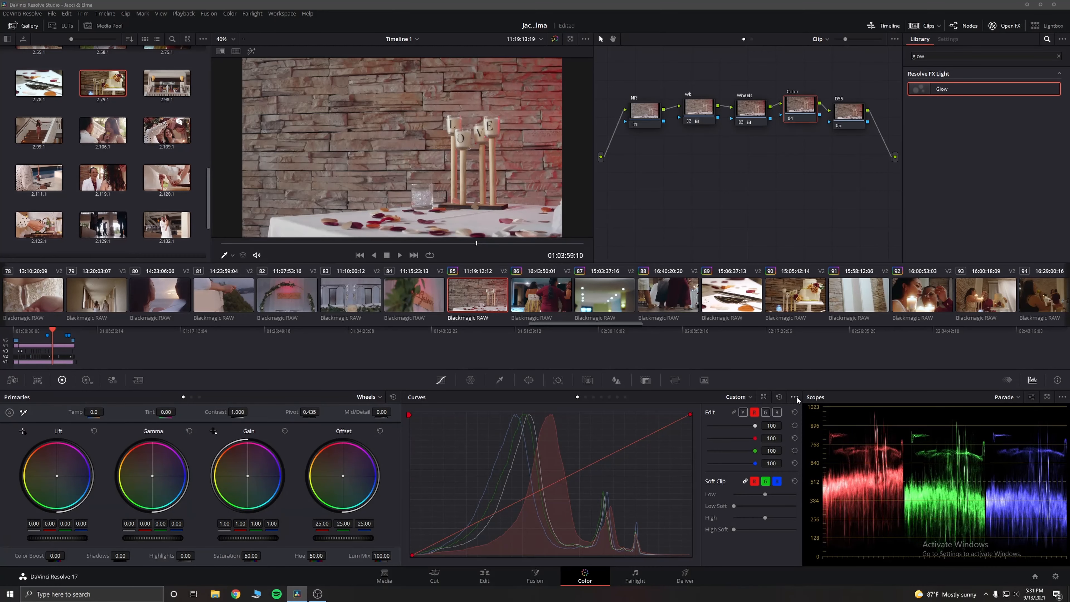
pyautogui.click(796, 398)
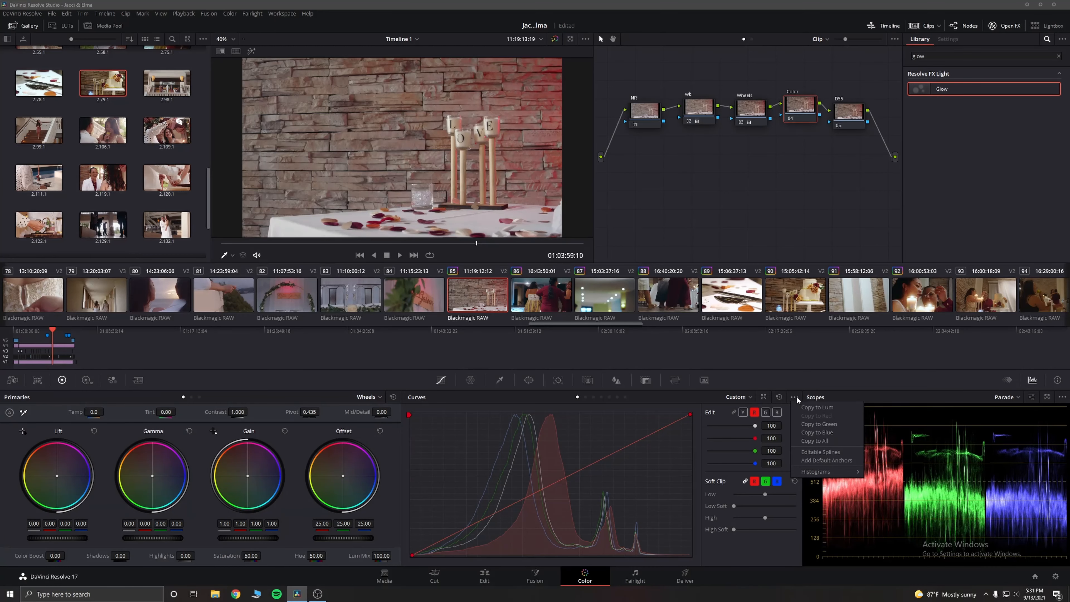
pyautogui.click(815, 460)
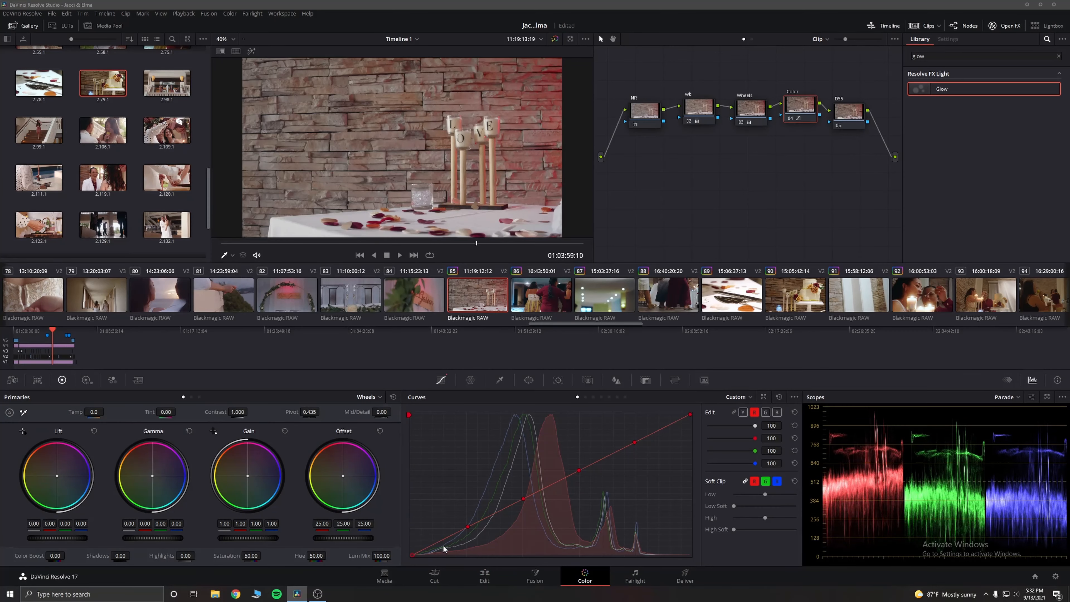
# Step: Slide the black point of the Color node's red custom curve slightly inward along the baseline and check the wall and tablecloth
pyautogui.scroll(5, 441, 219)
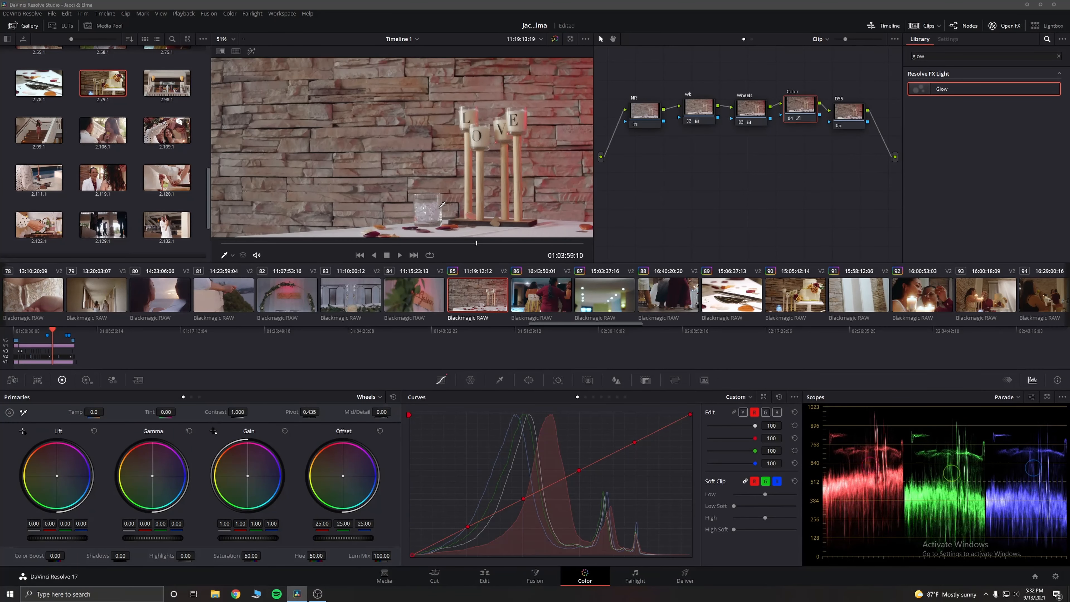
pyautogui.scroll(4, 447, 207)
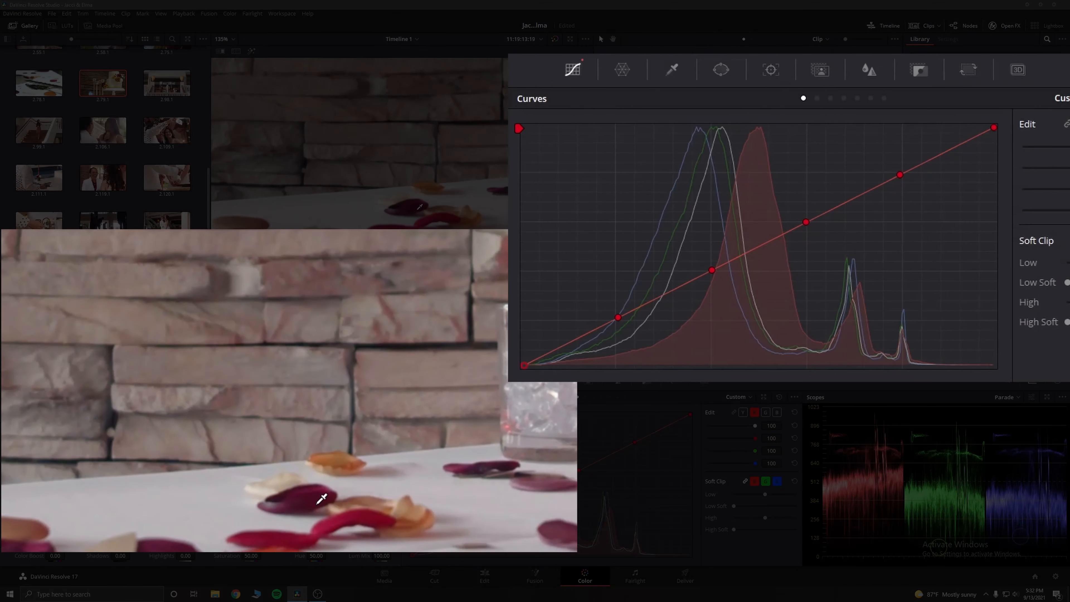
pyautogui.moveTo(421, 560)
pyautogui.mouseDown()
pyautogui.moveTo(471, 554)
pyautogui.moveTo(413, 560)
pyautogui.moveTo(467, 559)
pyautogui.moveTo(415, 562)
pyautogui.moveTo(440, 560)
pyautogui.mouseUp()
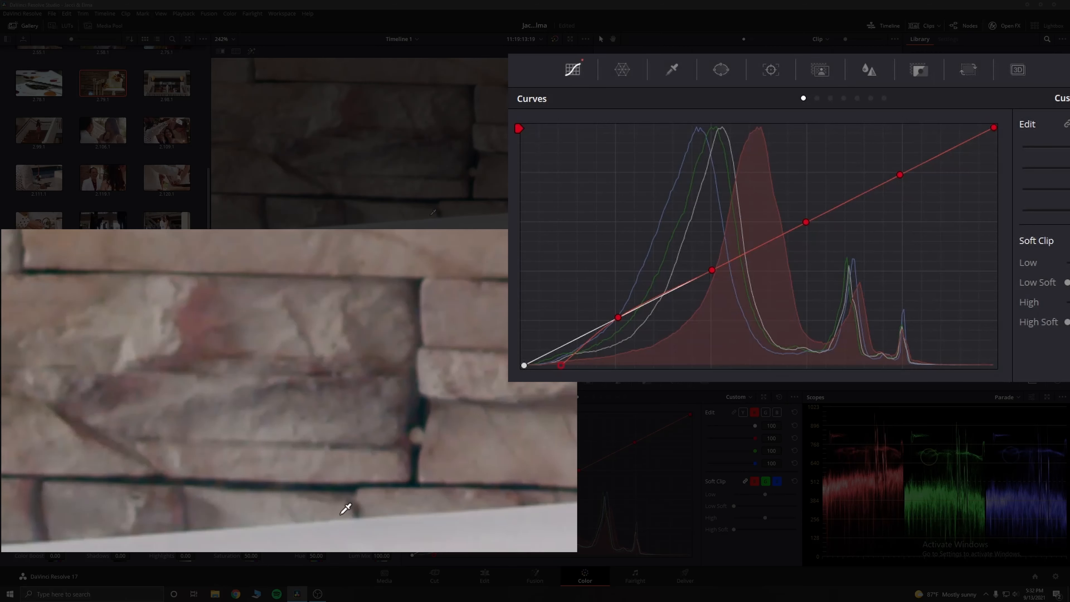
pyautogui.click(233, 39)
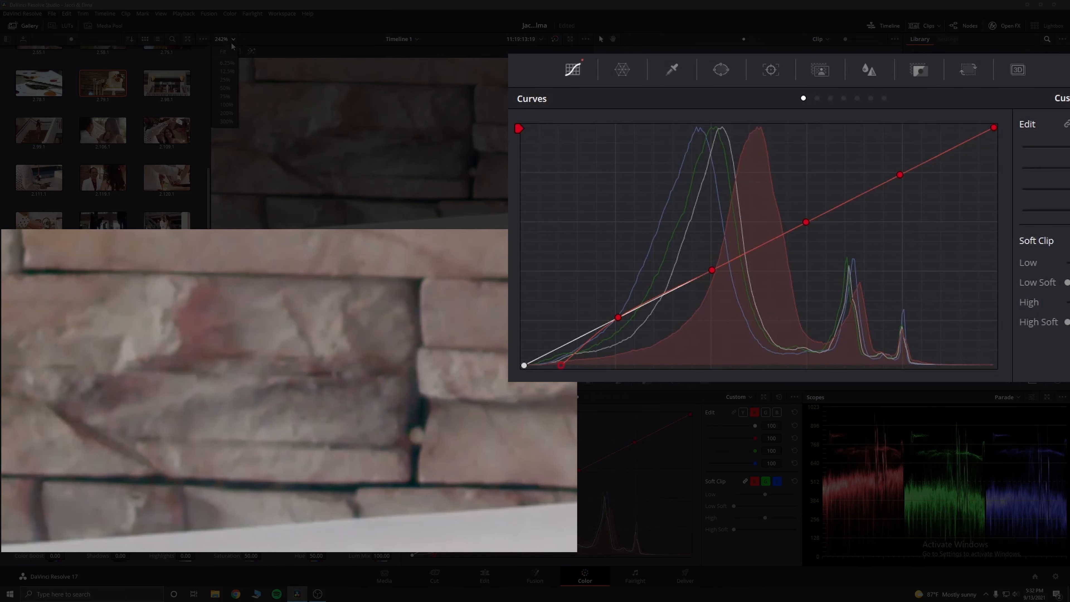
pyautogui.click(224, 64)
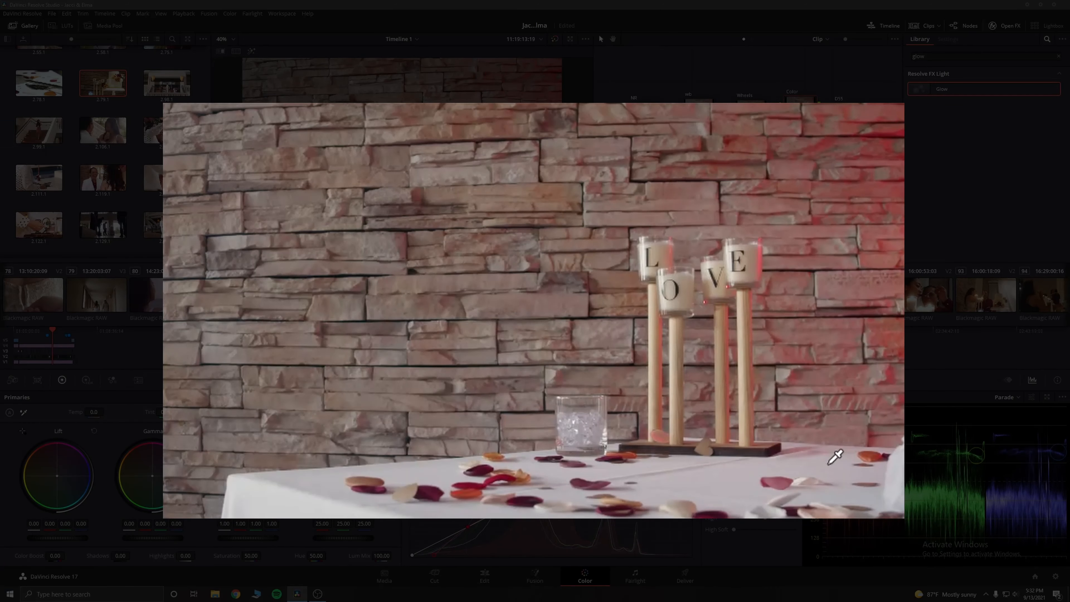
pyautogui.scroll(3, 814, 430)
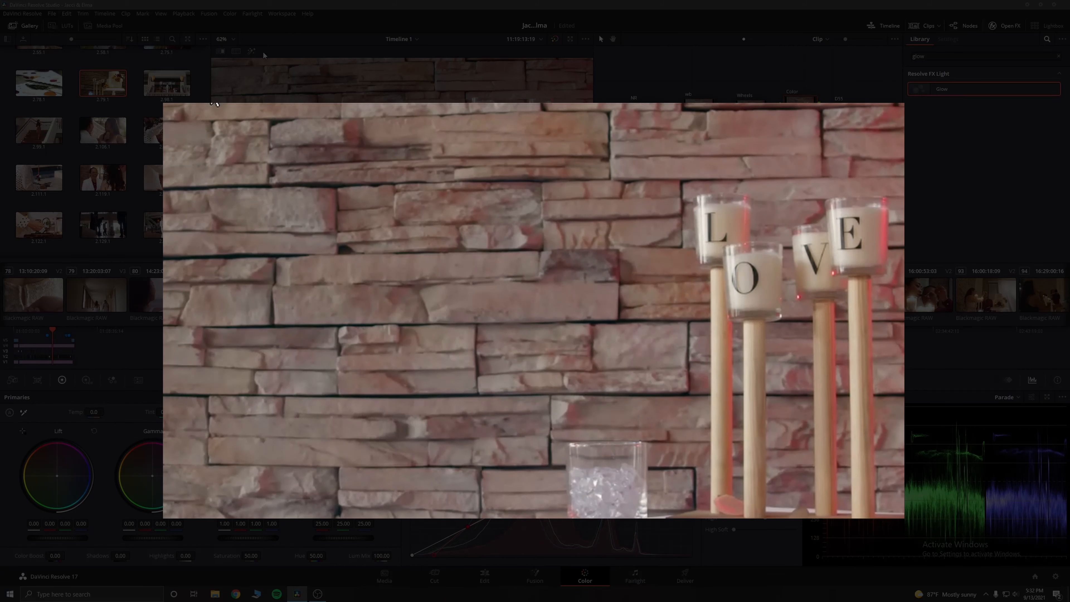
pyautogui.click(232, 38)
pyautogui.click(230, 54)
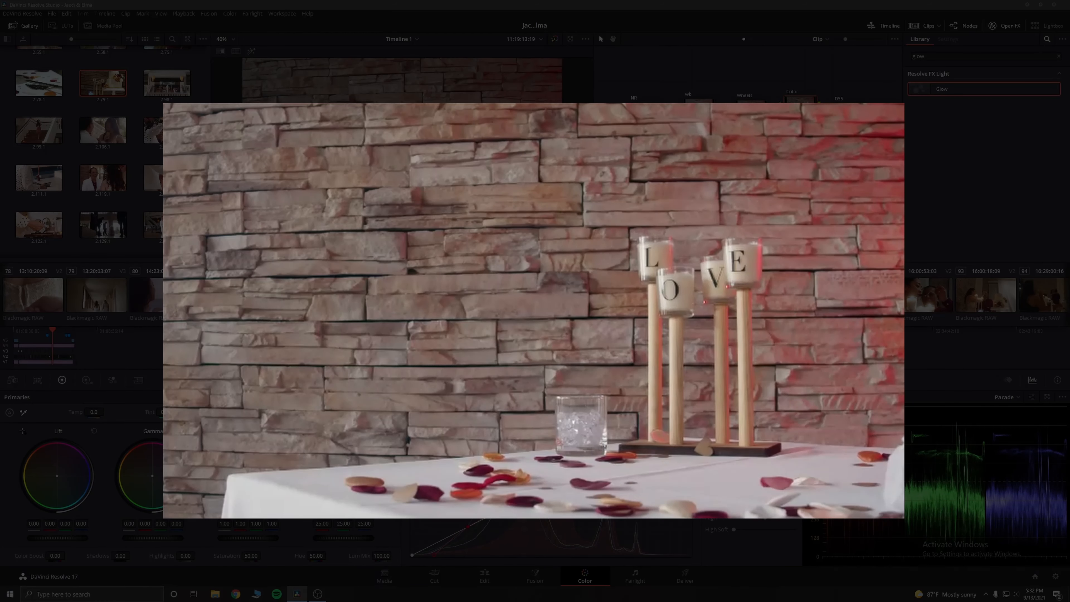
# Step: Set up the Hue Vs Hue curve with points on the six preset hues and an anchor at Input Hue of about 287
pyautogui.click(671, 398)
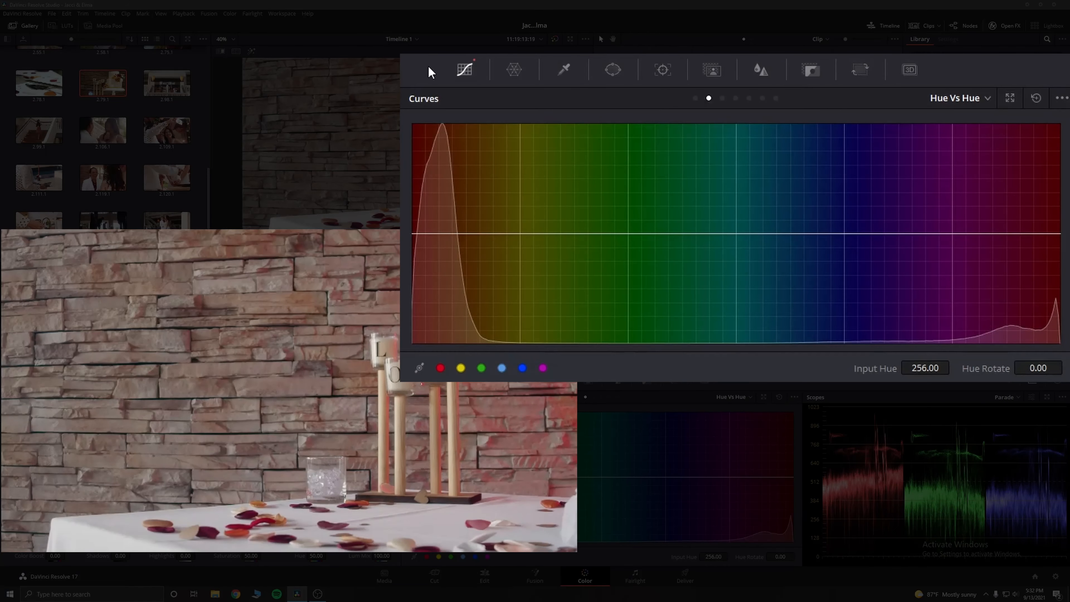
pyautogui.click(503, 369)
pyautogui.click(480, 368)
pyautogui.click(461, 368)
pyautogui.click(440, 369)
pyautogui.moveTo(469, 234); pyautogui.dragTo(468, 234)
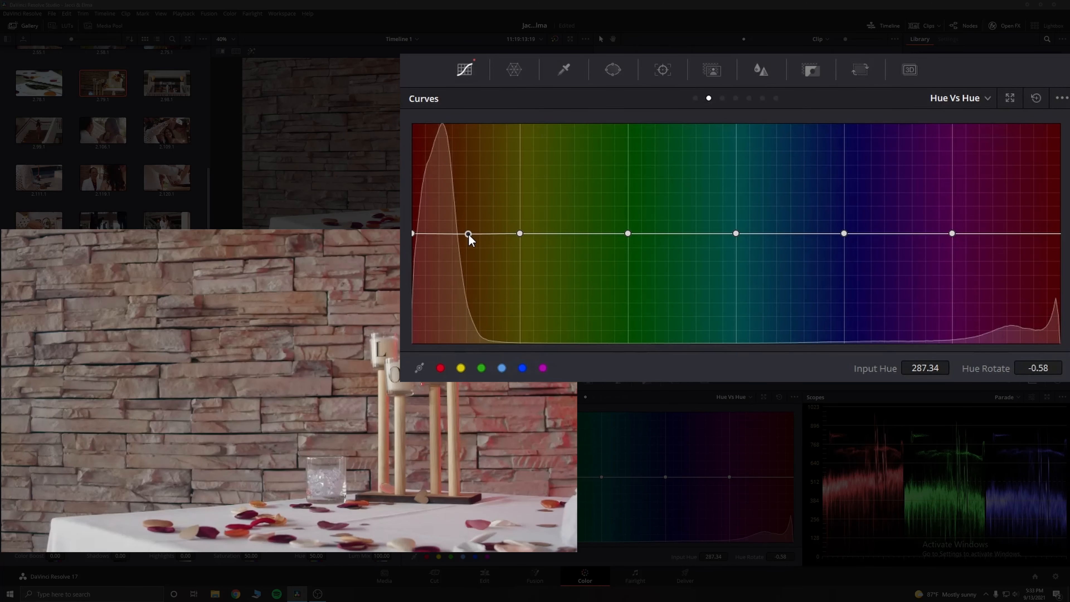
# Step: Remove the yellow, green, cyan and blue preset points from the Hue Vs Hue curve
pyautogui.rightClick(521, 234)
pyautogui.rightClick(628, 234)
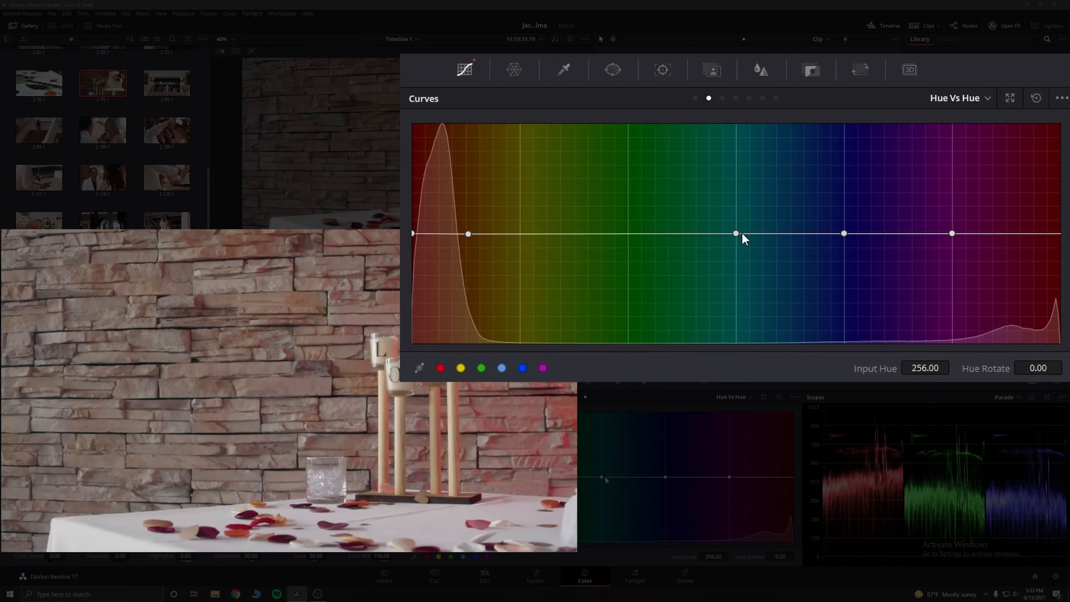
pyautogui.rightClick(737, 234)
pyautogui.rightClick(844, 234)
# Step: Bend the Hue Vs Hue curve down just past yellow and up near blue to a Hue Rotate of about 15.5
pyautogui.click(526, 235)
pyautogui.moveTo(527, 236); pyautogui.dragTo(547, 262)
pyautogui.moveTo(831, 244); pyautogui.dragTo(832, 225)
# Step: Switch the scopes to Vectorscope and bring the Hue Vs Hue curve's blue point back down close to the baseline
pyautogui.click(1010, 397)
pyautogui.click(1021, 428)
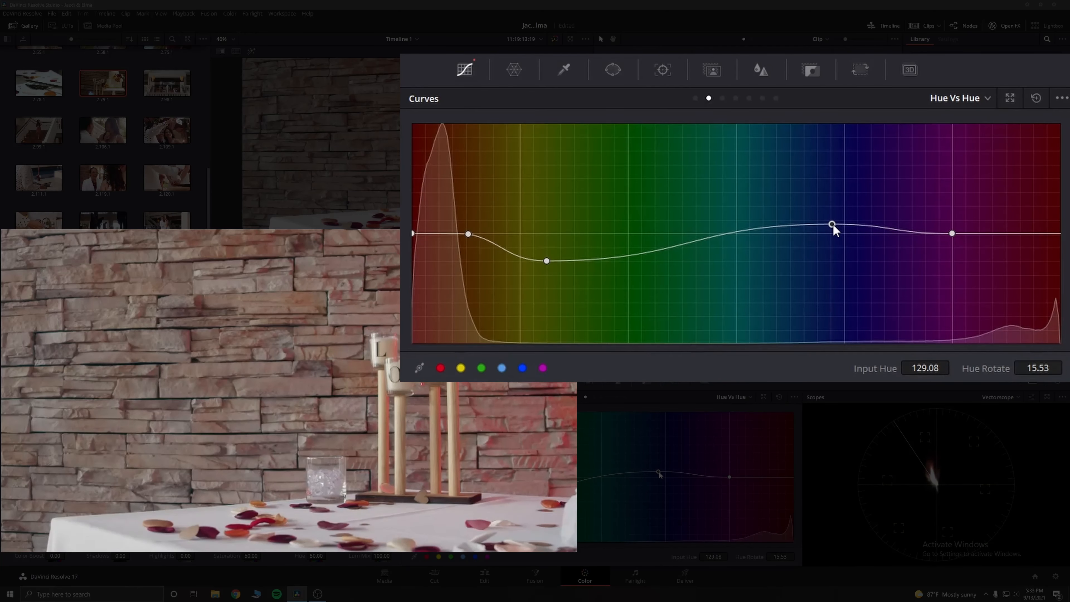
pyautogui.moveTo(832, 224); pyautogui.dragTo(829, 235)
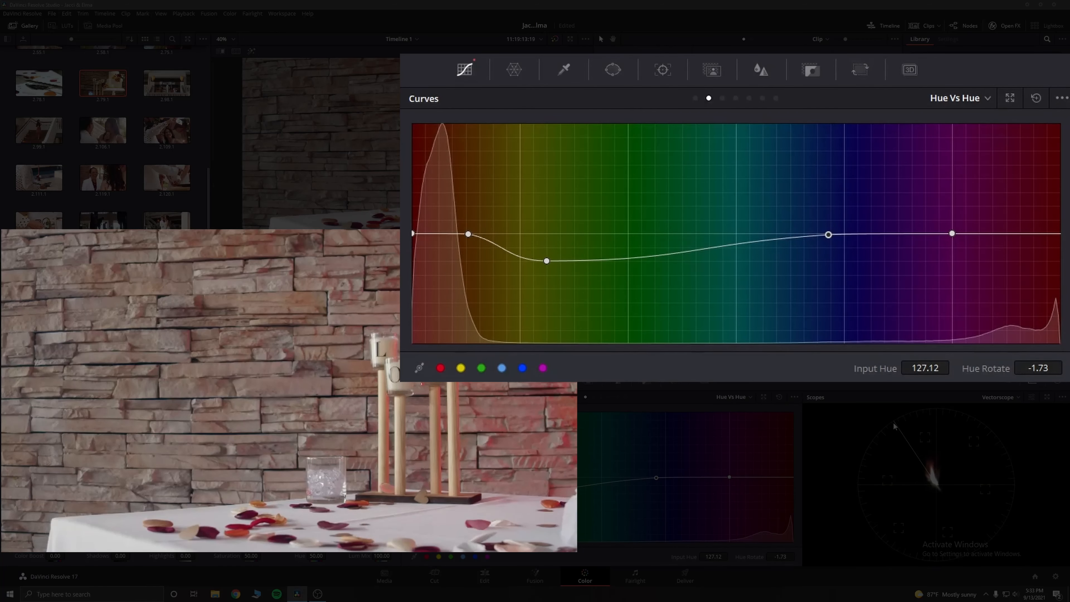
pyautogui.moveTo(828, 235); pyautogui.dragTo(830, 235)
# Step: Set up the Hue Vs Sat curve with points on all six preset hues and an anchor between red and yellow
pyautogui.click(722, 98)
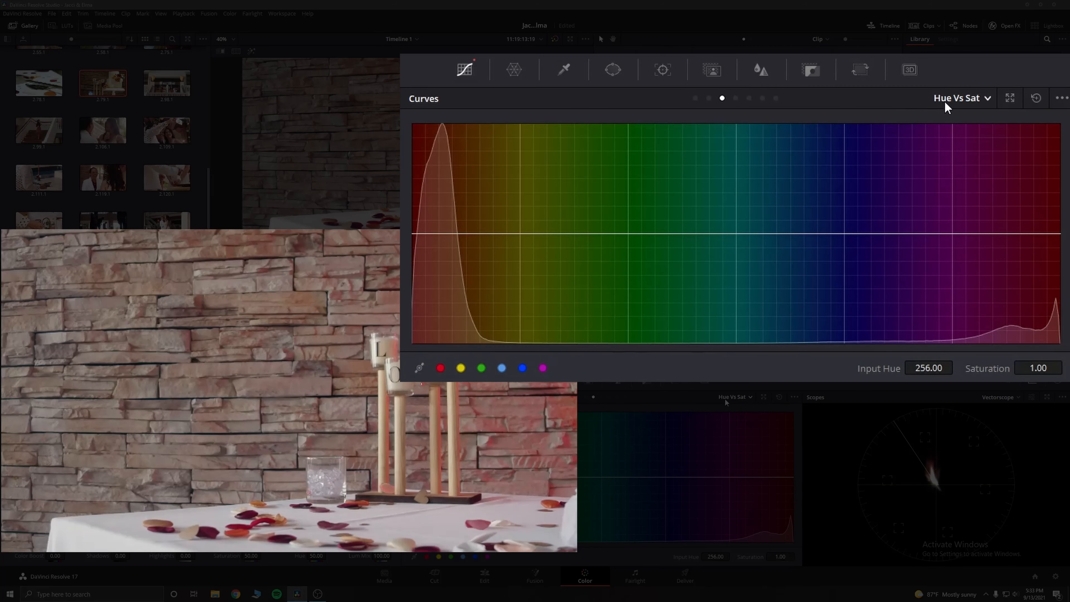
pyautogui.click(543, 368)
pyautogui.click(522, 368)
pyautogui.click(502, 368)
pyautogui.click(481, 368)
pyautogui.click(461, 368)
pyautogui.click(440, 368)
pyautogui.click(470, 232)
pyautogui.moveTo(471, 233); pyautogui.dragTo(470, 234)
# Step: Remove the yellow, green, cyan and blue preset points from the Hue Vs Sat curve
pyautogui.rightClick(521, 234)
pyautogui.rightClick(627, 234)
pyautogui.rightClick(719, 243)
pyautogui.rightClick(825, 241)
# Step: Raise the Hue Vs Sat curve at blue and lower it between yellow and green to a Saturation of about 0.65
pyautogui.moveTo(845, 235); pyautogui.dragTo(847, 207)
pyautogui.moveTo(623, 217); pyautogui.dragTo(574, 266)
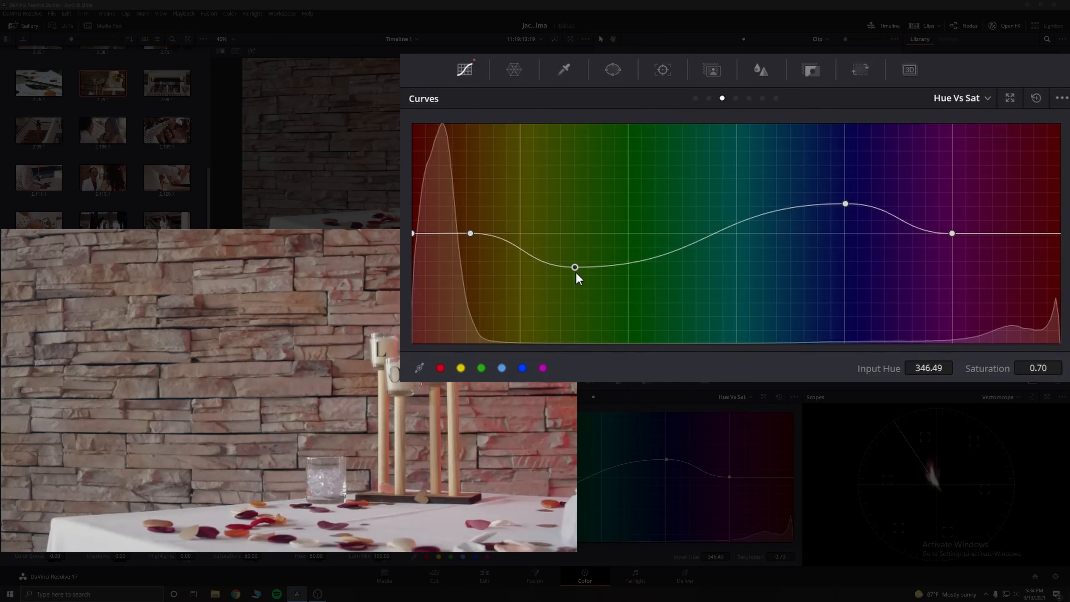
pyautogui.moveTo(576, 273)
pyautogui.mouseDown()
pyautogui.moveTo(571, 237)
pyautogui.moveTo(566, 280)
pyautogui.moveTo(574, 274)
pyautogui.mouseUp()
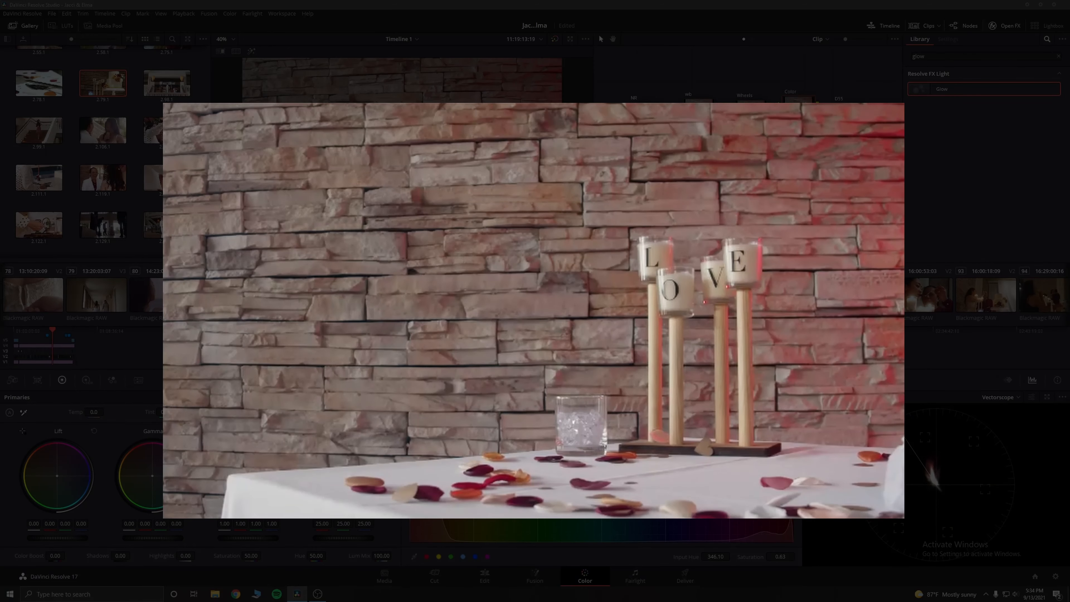
pyautogui.scroll(5, 837, 397)
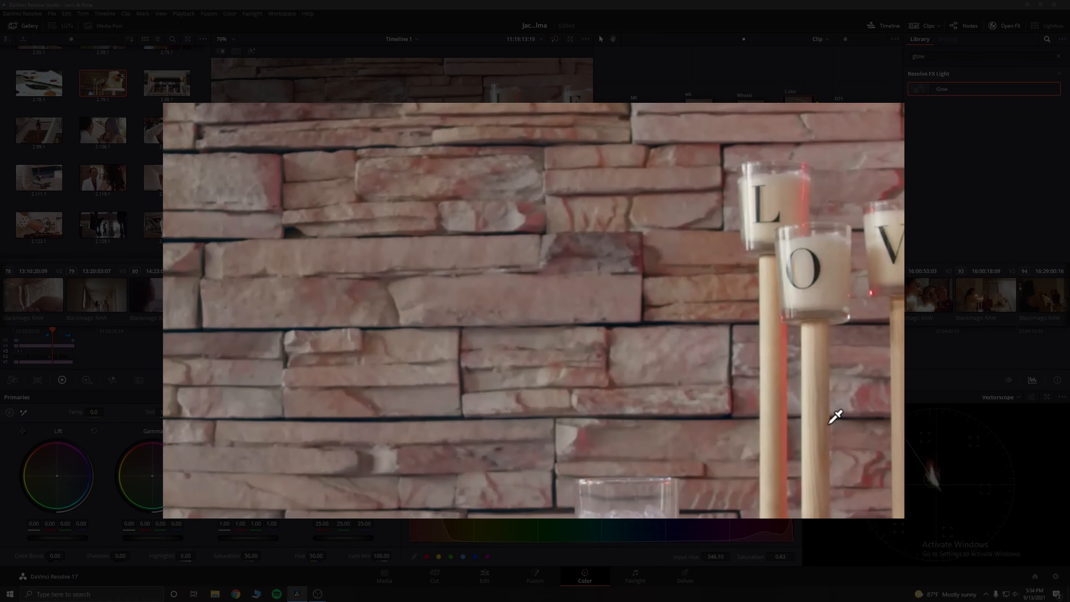
pyautogui.scroll(3, 705, 430)
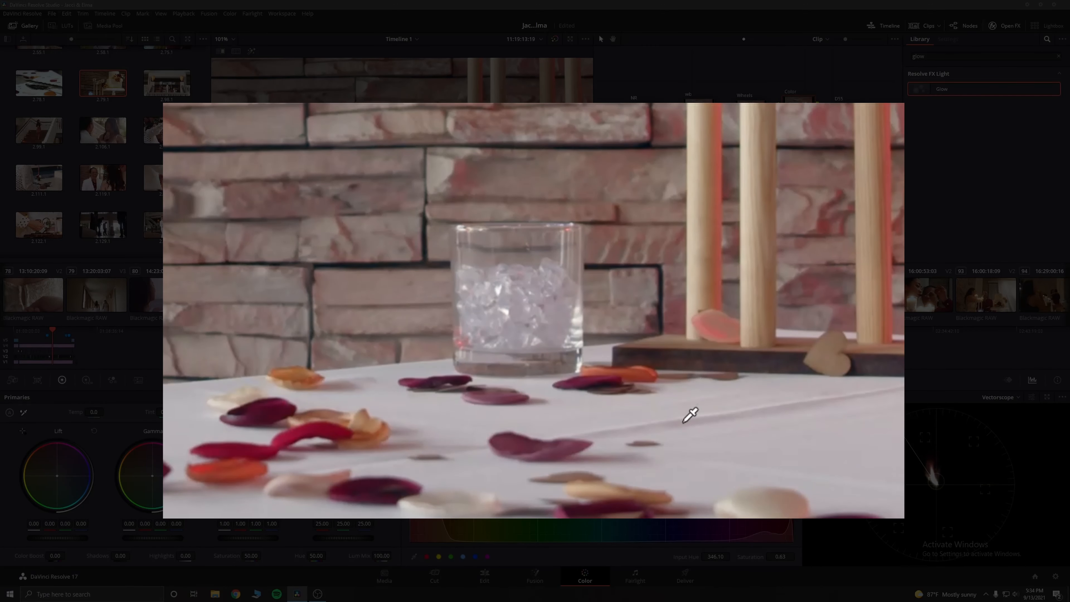
pyautogui.hotkey('shift', 'z')
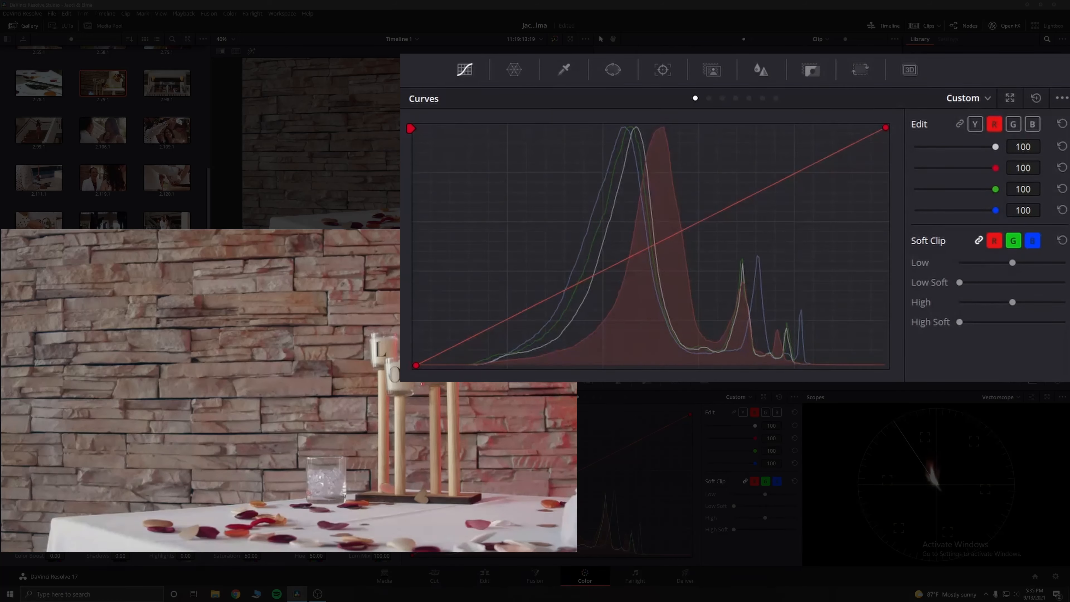
# Step: Switch the scopes to Parade and bring the low end of the trace clearly into view
pyautogui.scroll(6, 322, 427)
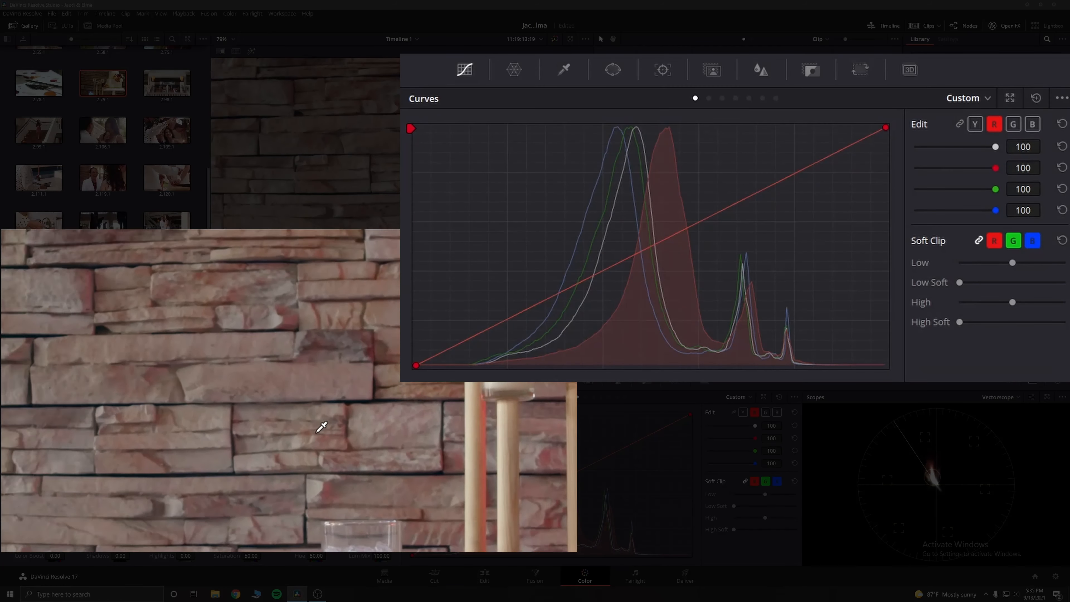
pyautogui.scroll(3, 315, 378)
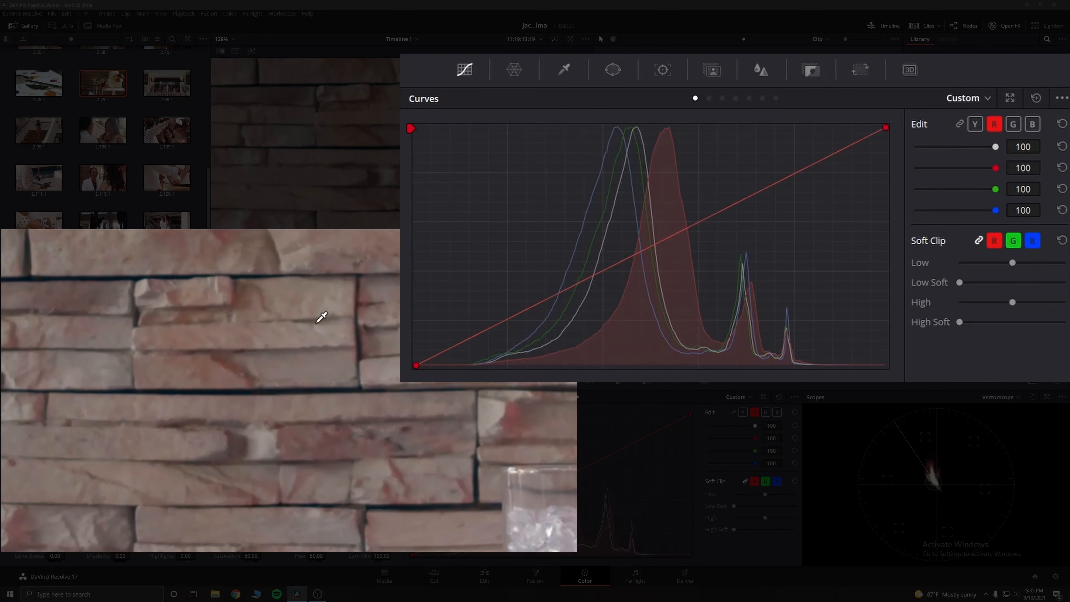
pyautogui.scroll(3, 315, 378)
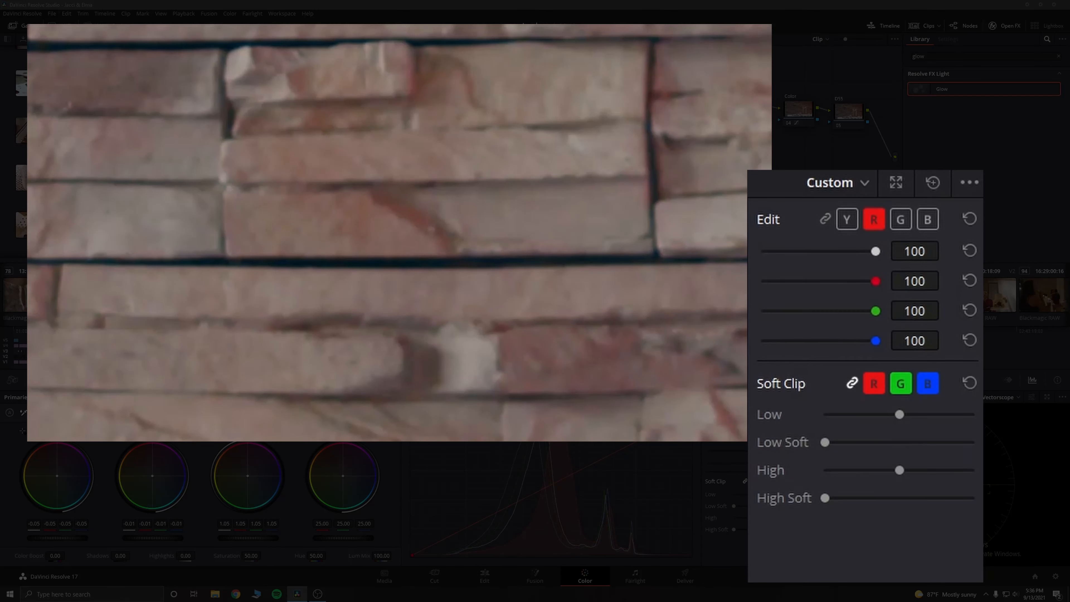
pyautogui.click(1001, 403)
pyautogui.click(990, 411)
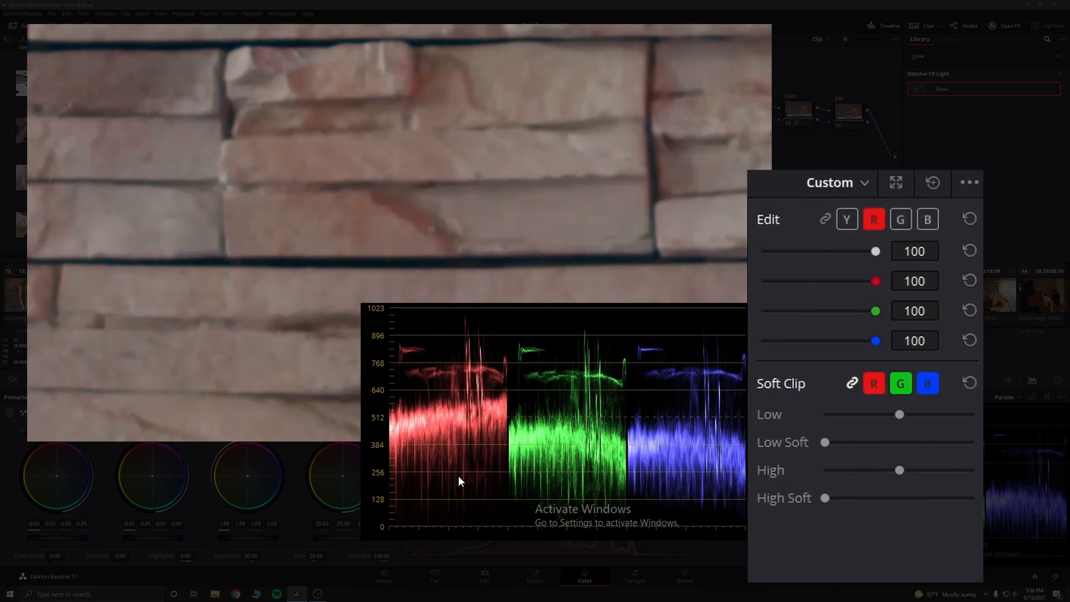
pyautogui.scroll(-2, 459, 477)
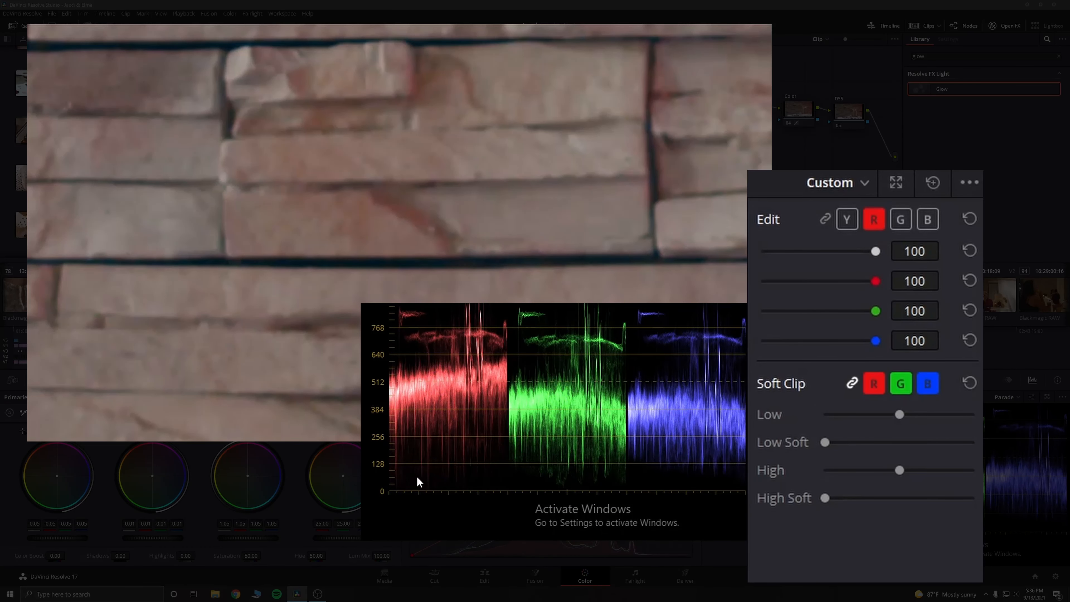
# Step: Raise the linked Soft Clip Low of the custom curves to about 70% of its range and check the wall's dark gaps
pyautogui.moveTo(900, 415); pyautogui.dragTo(933, 418)
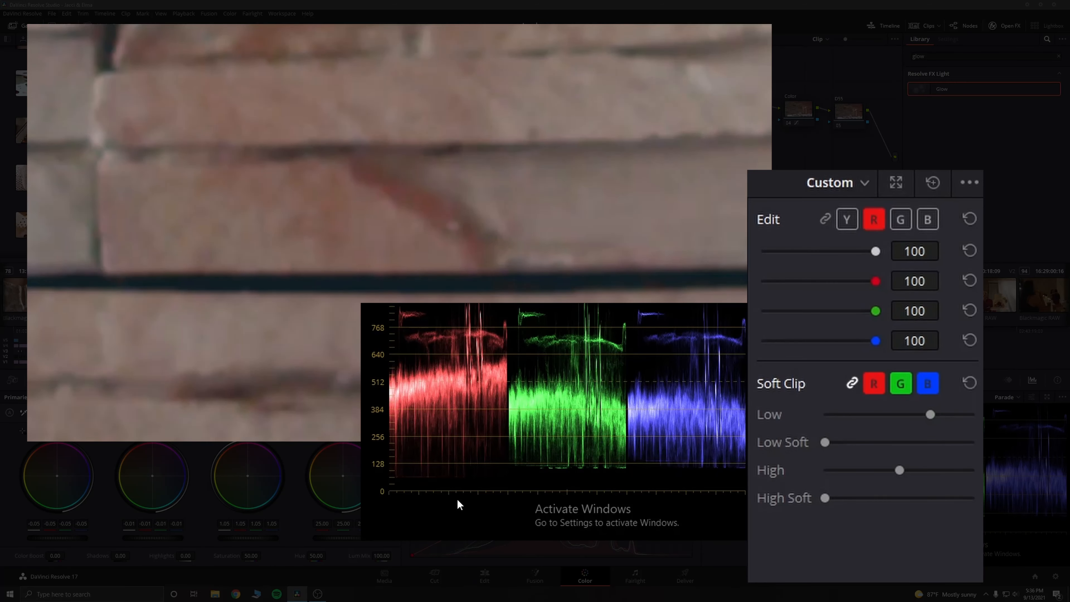
pyautogui.scroll(1, 549, 304)
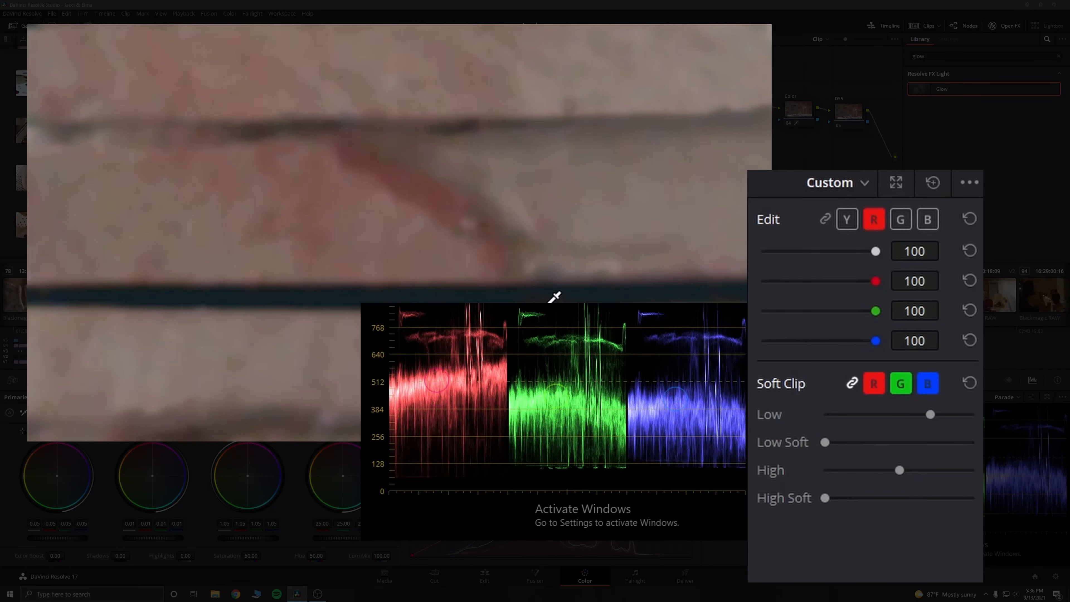
pyautogui.moveTo(507, 312); pyautogui.dragTo(496, 186)
pyautogui.moveTo(354, 161); pyautogui.dragTo(457, 232)
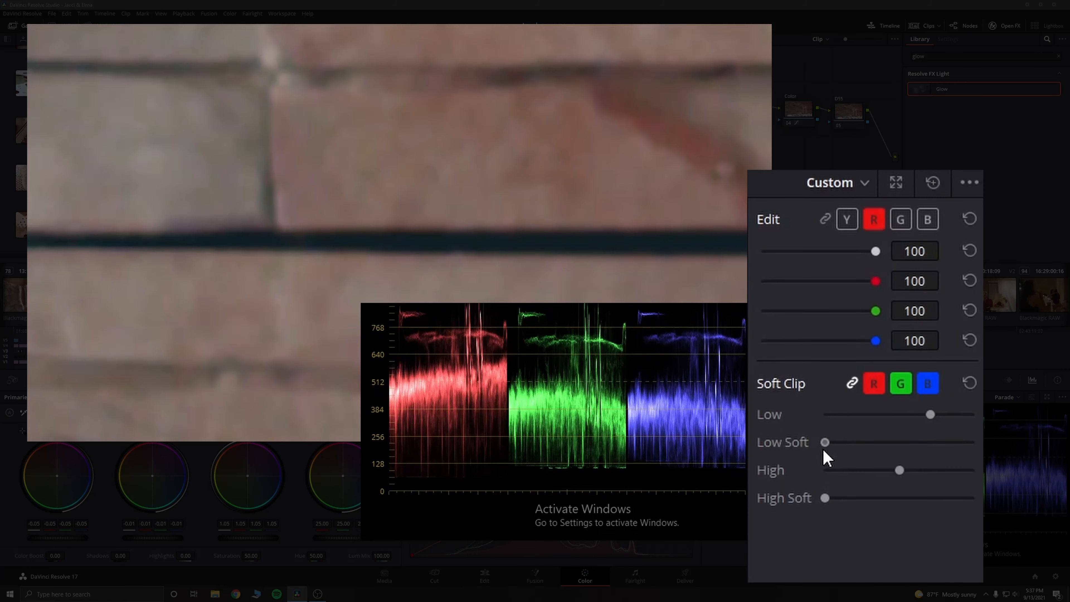
# Step: Compare the Soft Clip's Low Soft at zero and raised, and leave it at about 20% of its range
pyautogui.moveTo(824, 450); pyautogui.dragTo(828, 449)
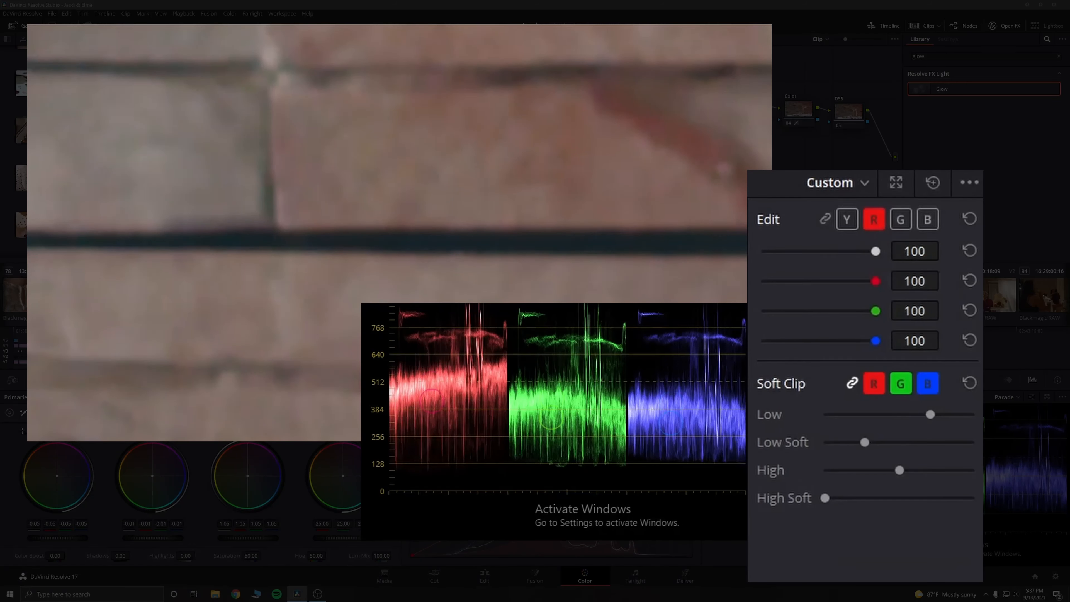
pyautogui.moveTo(863, 444); pyautogui.dragTo(825, 445)
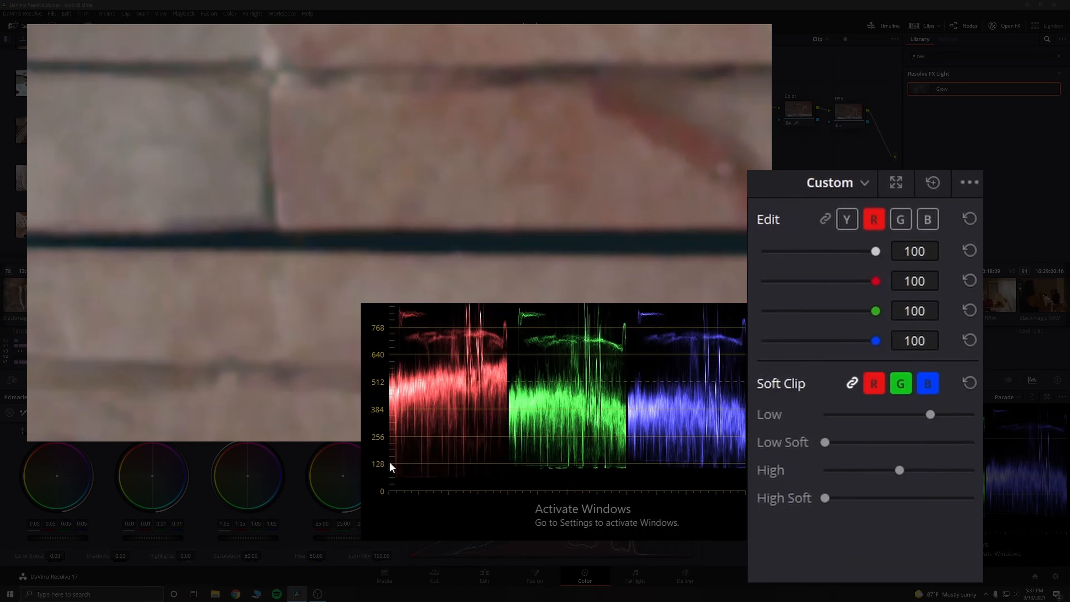
pyautogui.scroll(2, 350, 335)
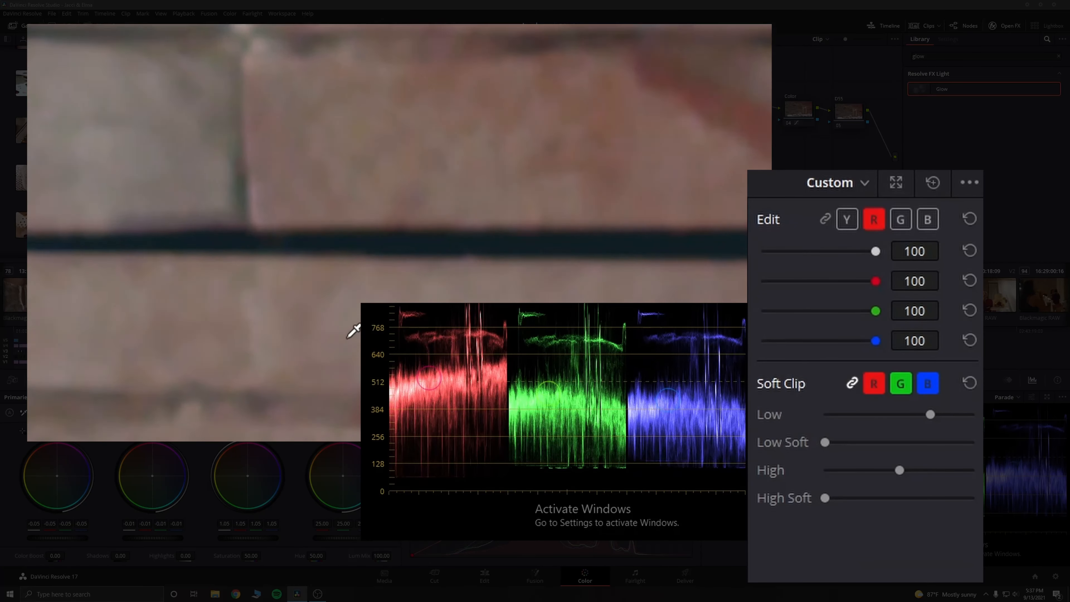
pyautogui.moveTo(474, 192); pyautogui.dragTo(627, 202)
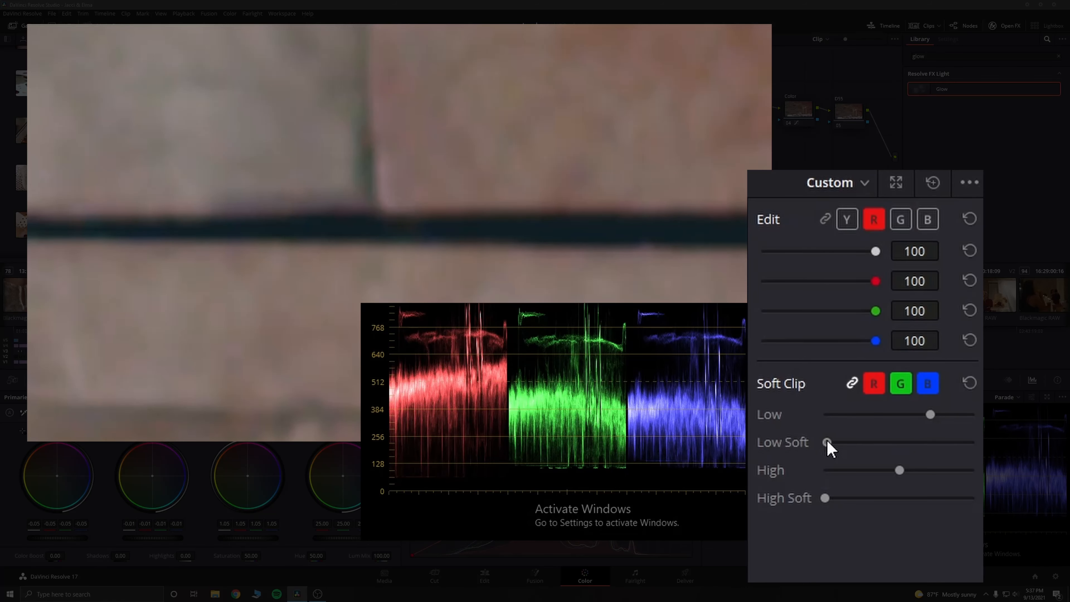
pyautogui.moveTo(829, 440); pyautogui.dragTo(801, 417)
pyautogui.moveTo(848, 444)
pyautogui.mouseDown()
pyautogui.moveTo(858, 443)
pyautogui.moveTo(826, 442)
pyautogui.moveTo(863, 445)
pyautogui.moveTo(826, 448)
pyautogui.moveTo(861, 443)
pyautogui.mouseUp()
pyautogui.moveTo(854, 443); pyautogui.dragTo(807, 436)
pyautogui.moveTo(826, 443); pyautogui.dragTo(855, 442)
pyautogui.hotkey('shift', 'z')
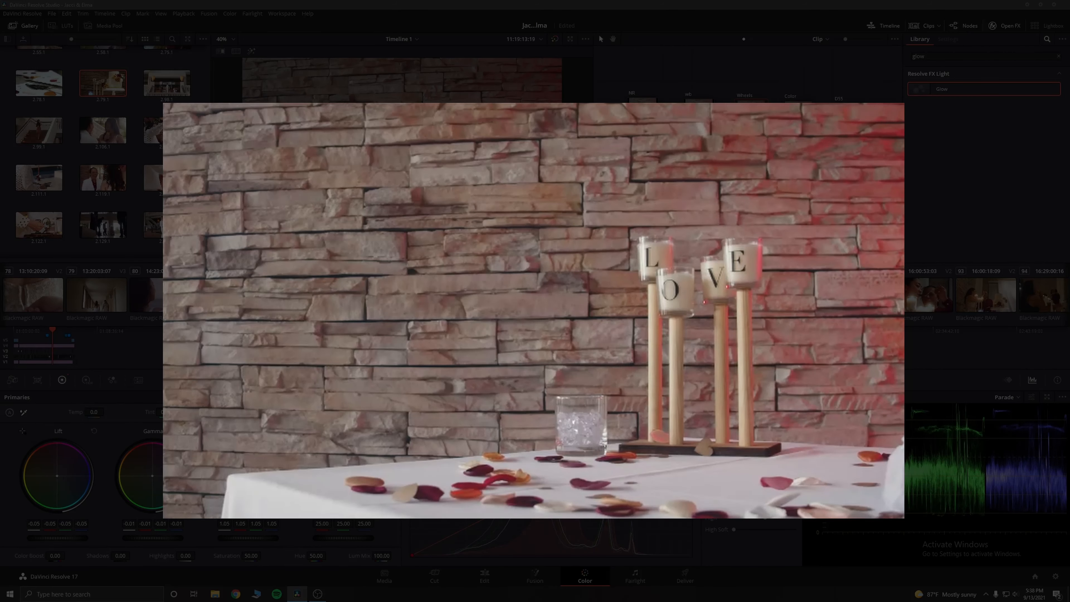
# Step: Examine the stone wall's surface and dark gaps closely for noise at several spots in the viewer
pyautogui.scroll(10, 489, 355)
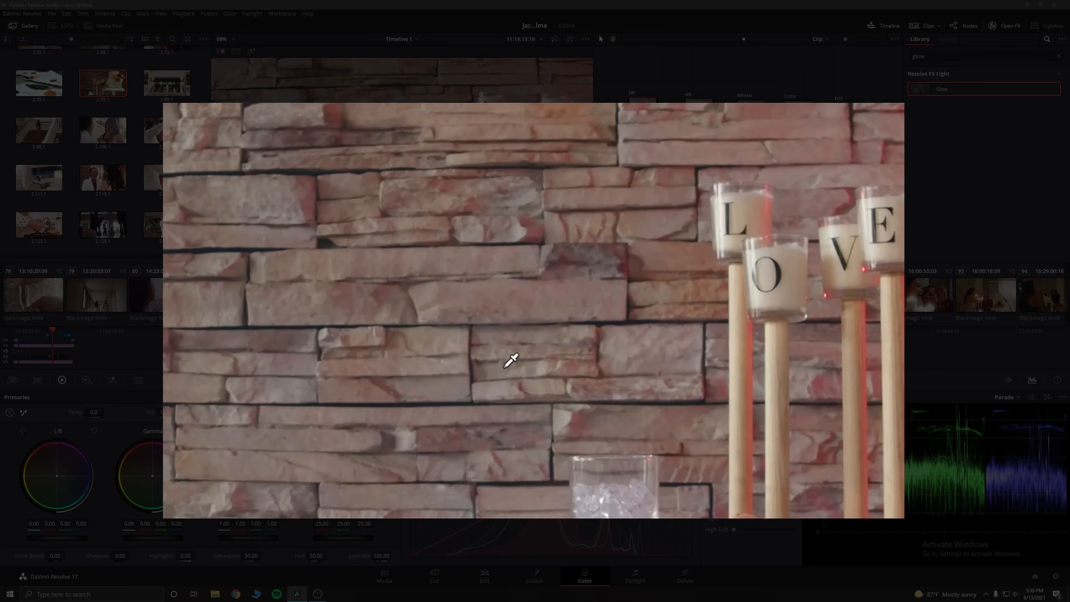
pyautogui.scroll(6, 562, 461)
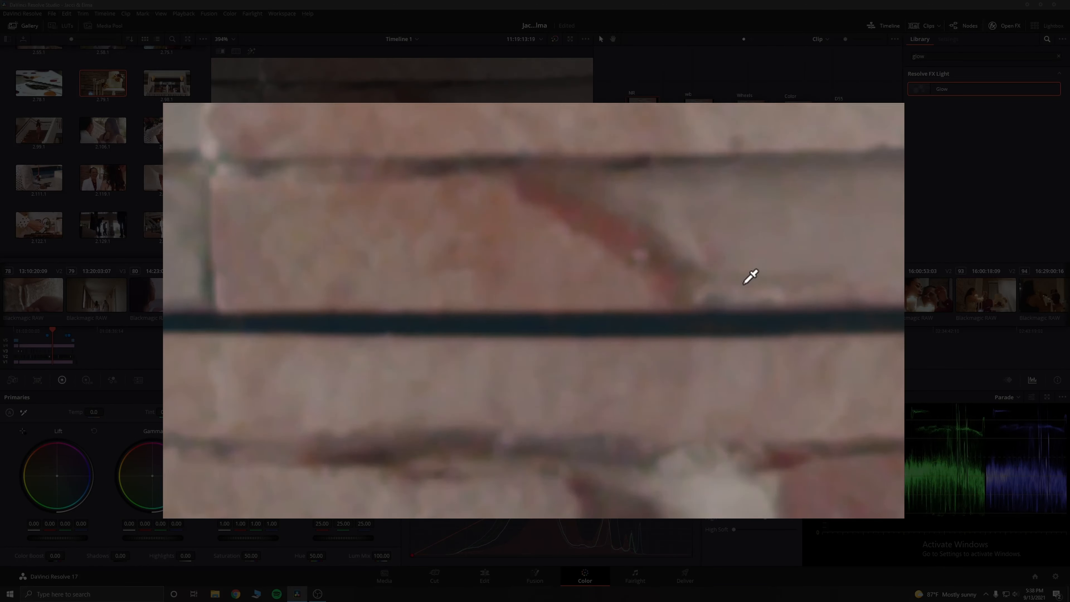
pyautogui.scroll(8, 750, 277)
pyautogui.moveTo(392, 294); pyautogui.dragTo(648, 420)
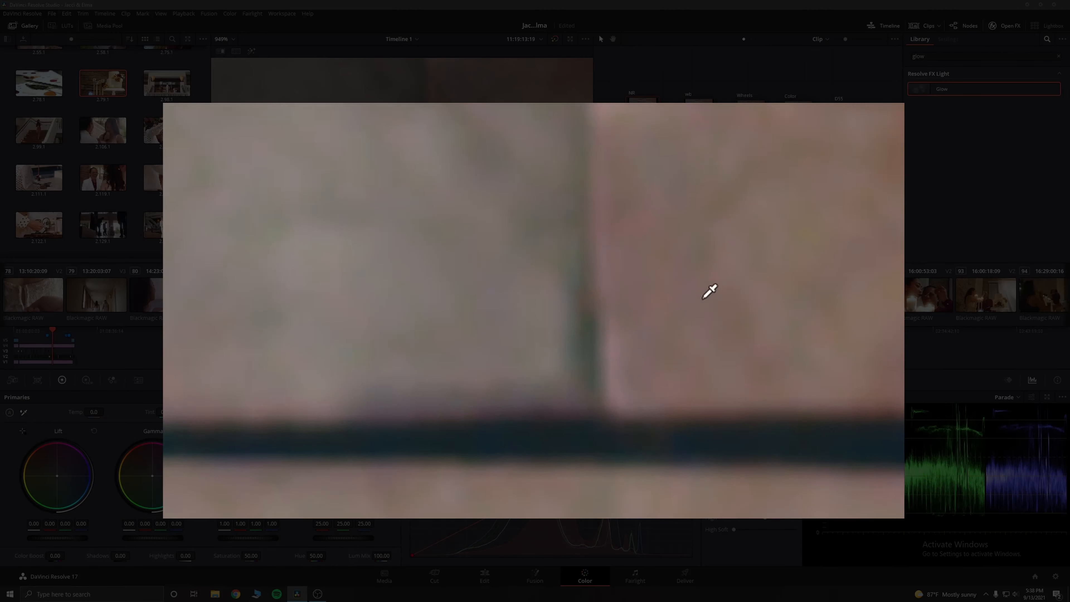
pyautogui.moveTo(813, 416); pyautogui.dragTo(624, 321)
pyautogui.scroll(-4, 765, 331)
pyautogui.scroll(-4, 776, 337)
pyautogui.scroll(2, 633, 321)
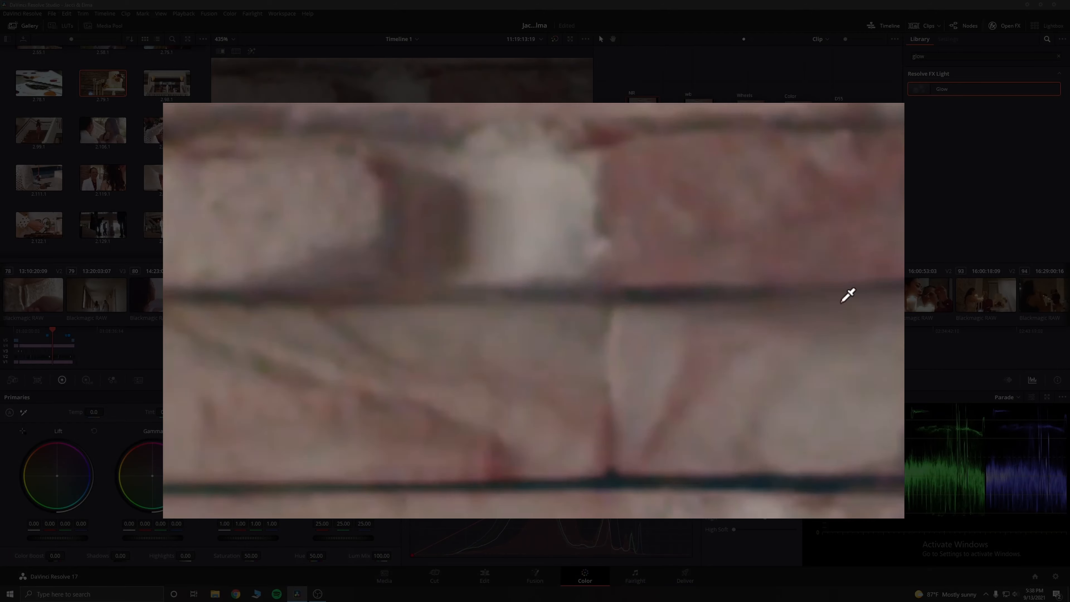
# Step: Set the NR node's linked Spatial NR Luma and Chroma thresholds to 6.0 and check the stone wall up close
pyautogui.moveTo(860, 270); pyautogui.dragTo(594, 254)
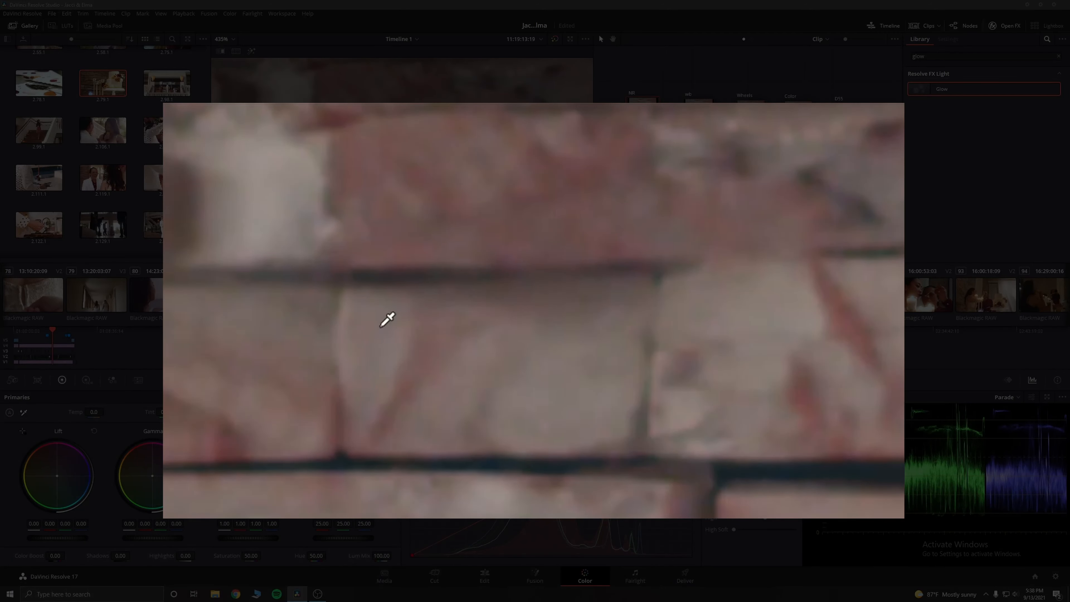
pyautogui.moveTo(417, 303); pyautogui.dragTo(678, 292)
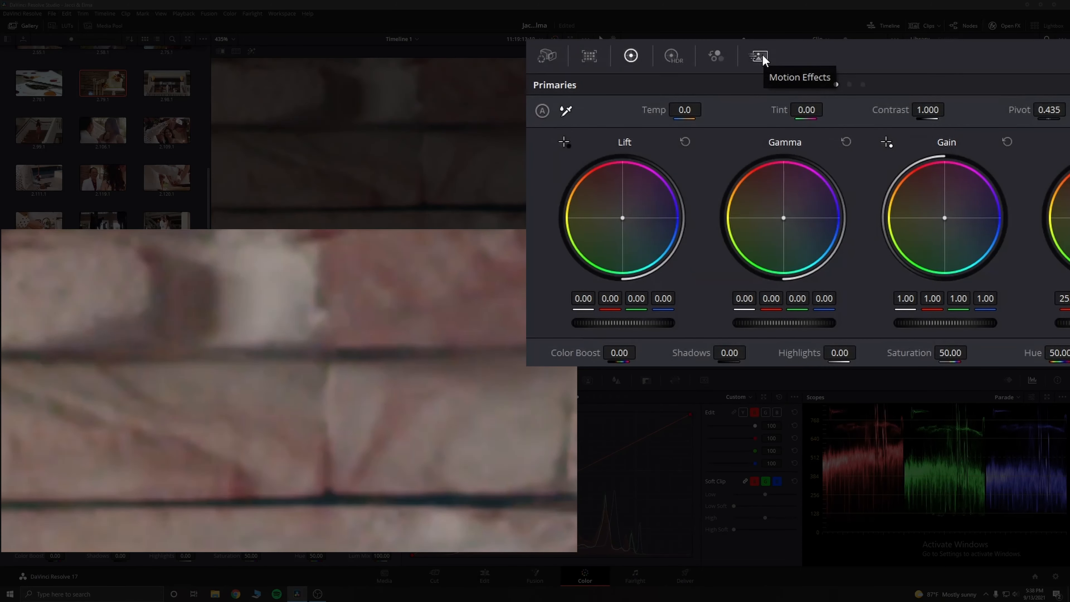
pyautogui.click(760, 57)
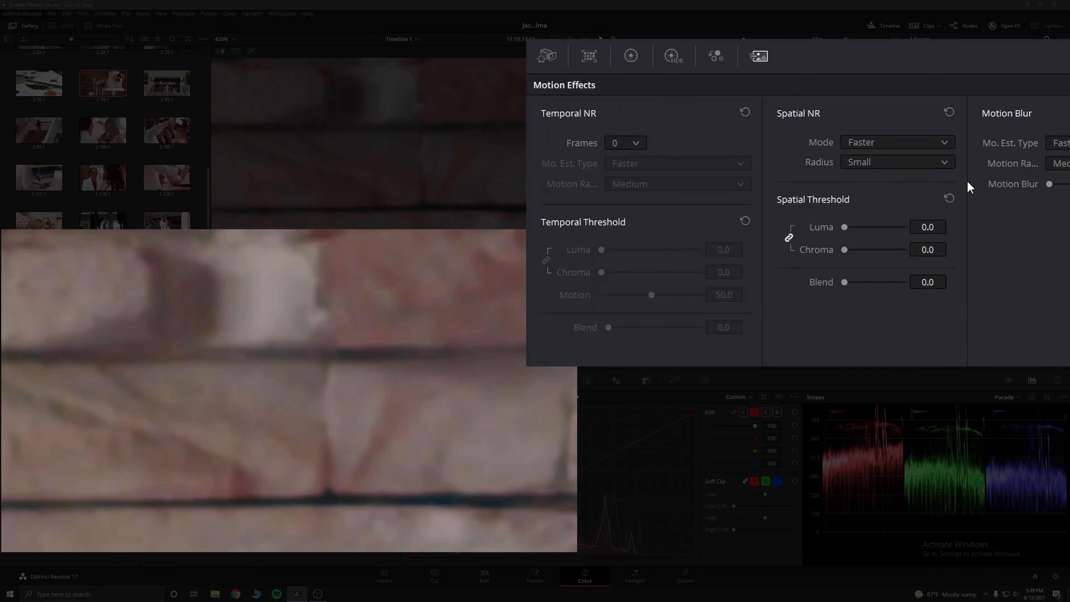
pyautogui.click(927, 226)
pyautogui.write('6')
pyautogui.press('Return')
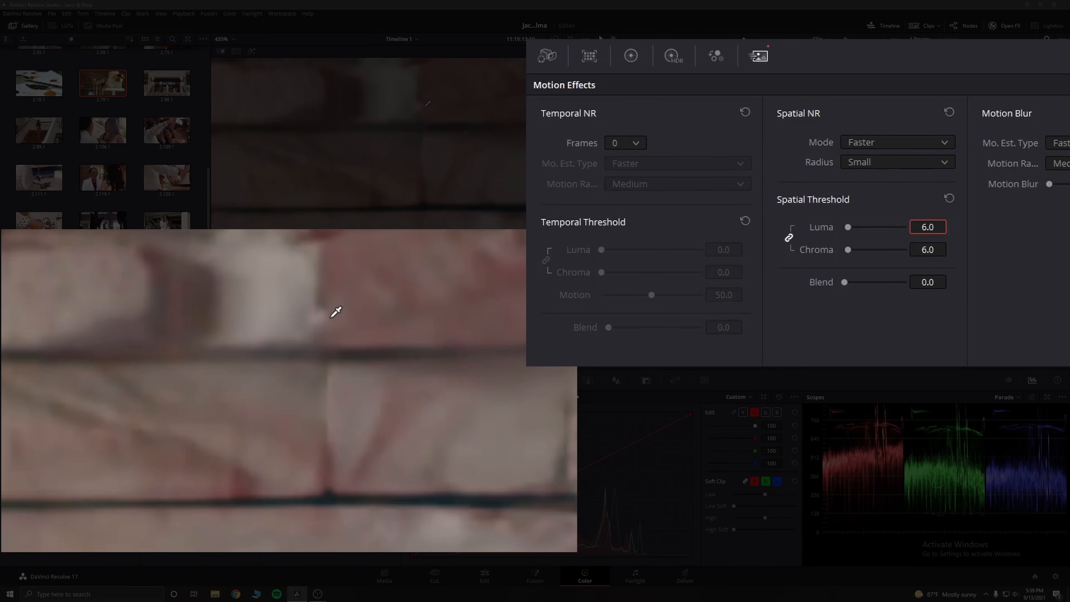
pyautogui.moveTo(331, 318); pyautogui.dragTo(426, 398)
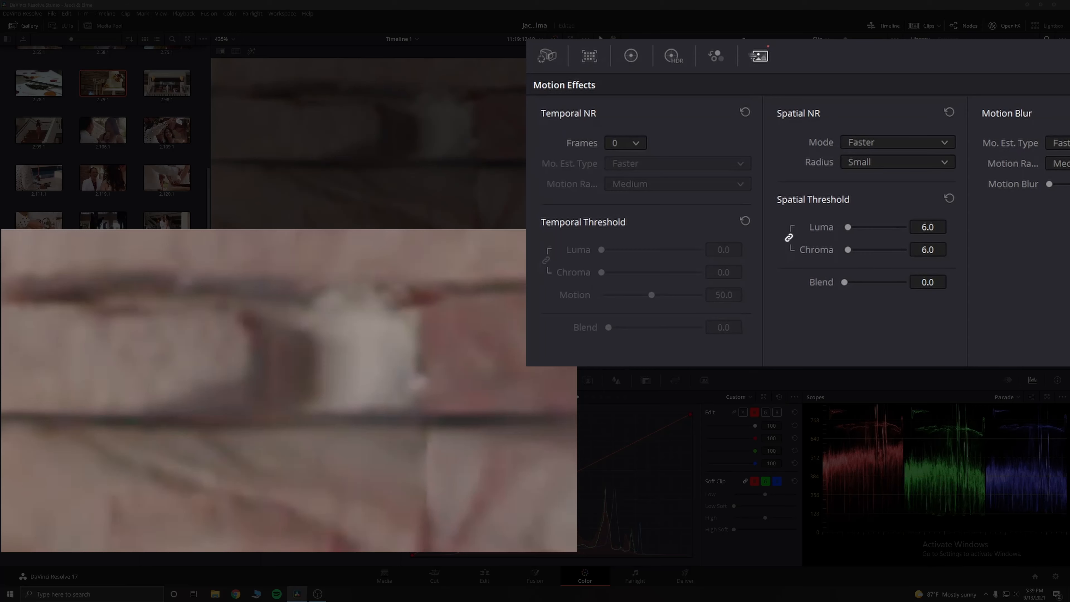
pyautogui.scroll(3, 337, 449)
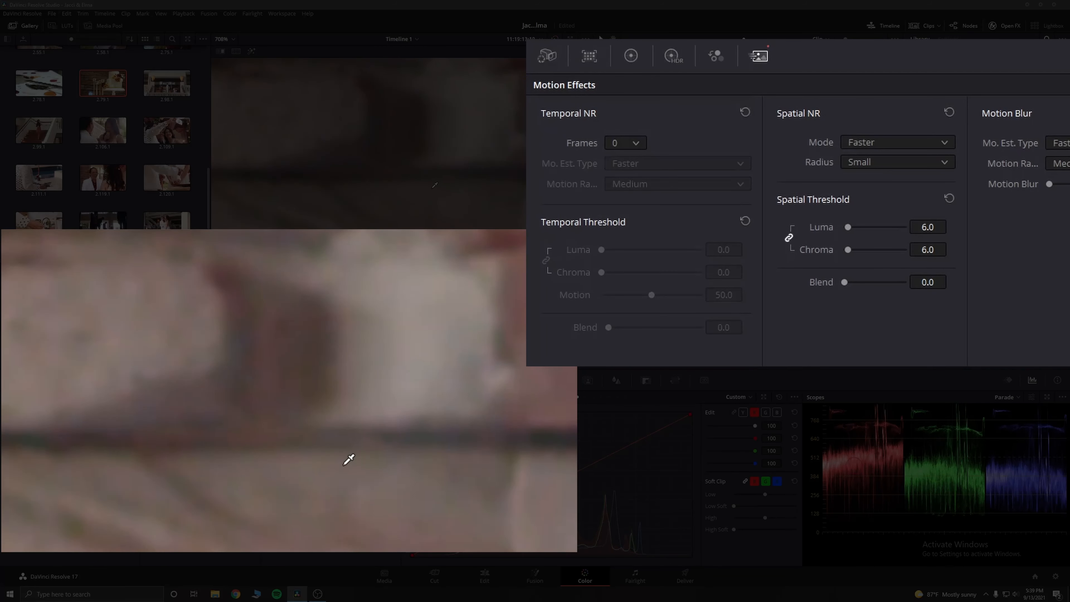
pyautogui.click(234, 40)
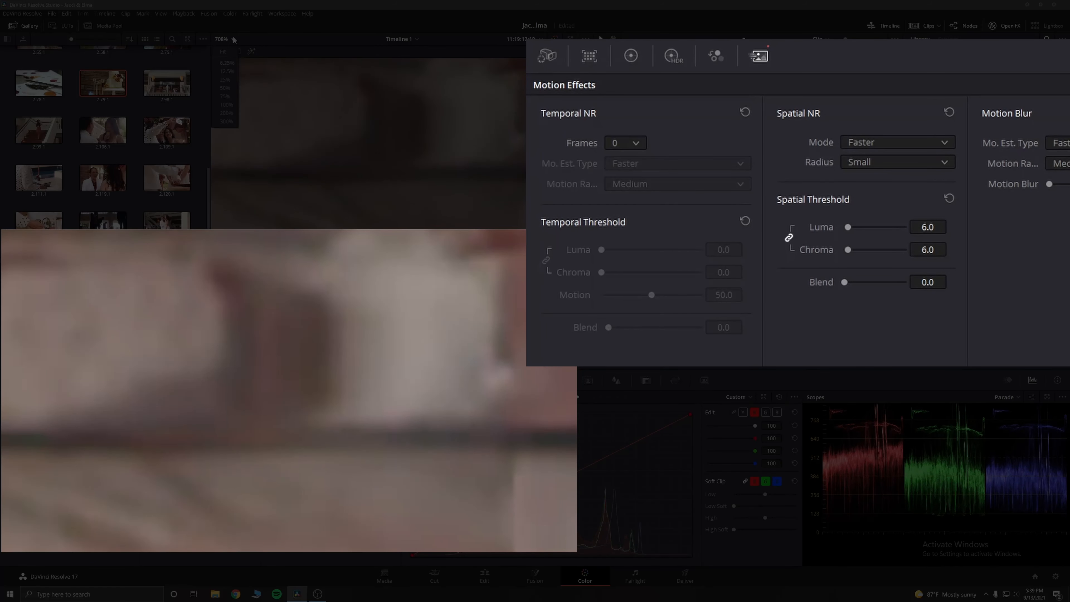
pyautogui.click(224, 53)
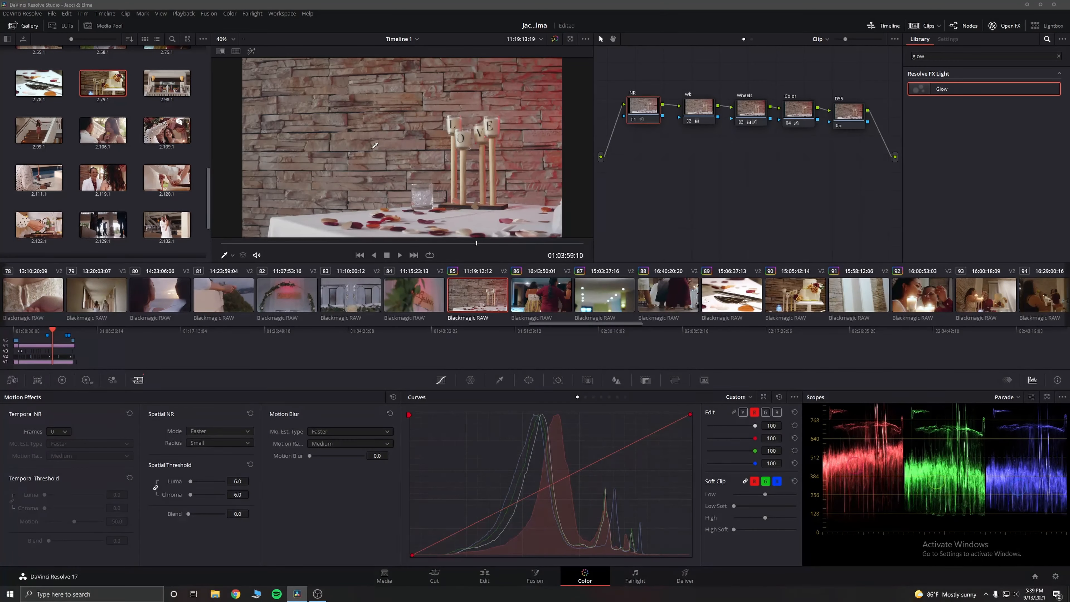
# Step: Apply the Film Looks LUT DCI-P3 Kodak 2383 D55 to the D55 node
pyautogui.click(834, 103)
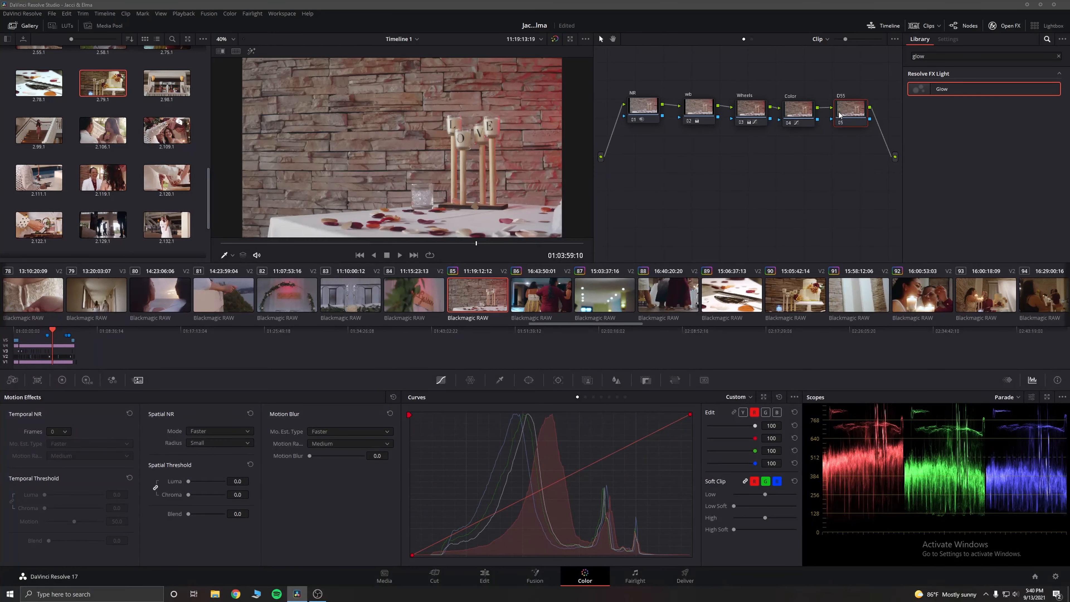
pyautogui.click(68, 25)
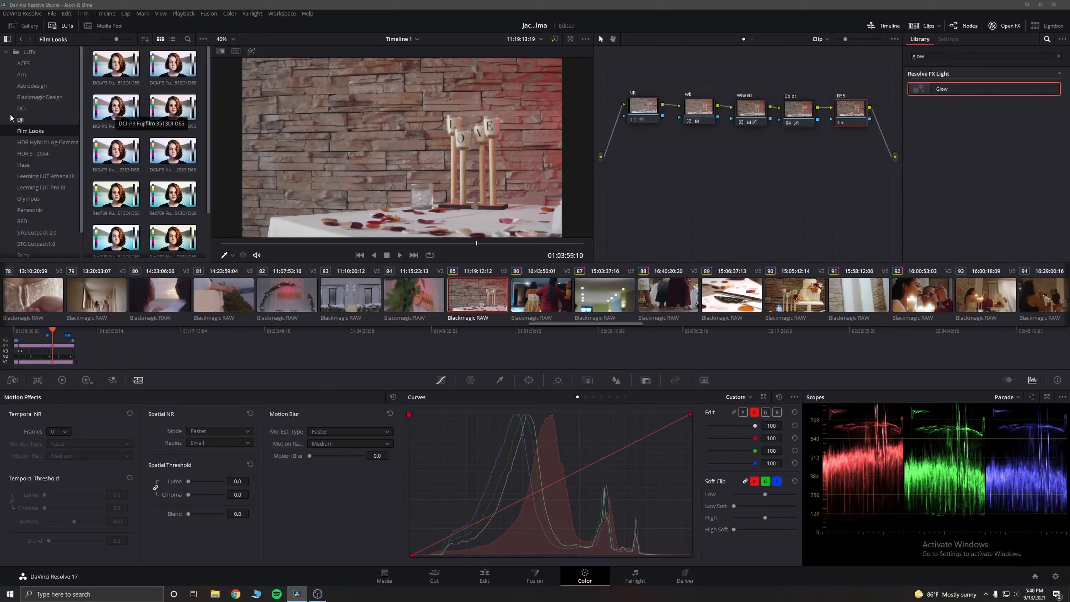
pyautogui.click(173, 113)
pyautogui.doubleClick(172, 113)
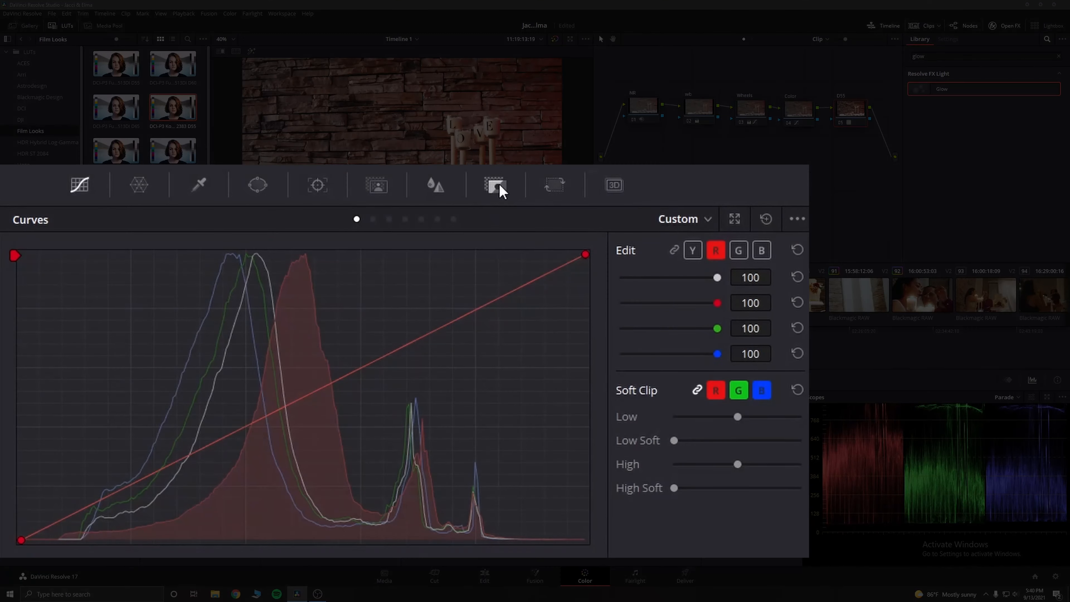
# Step: Drop the D55 node's Key Output Gain to 0.000 for comparison, and raise it to 0.295 to soften the LUT
pyautogui.click(500, 187)
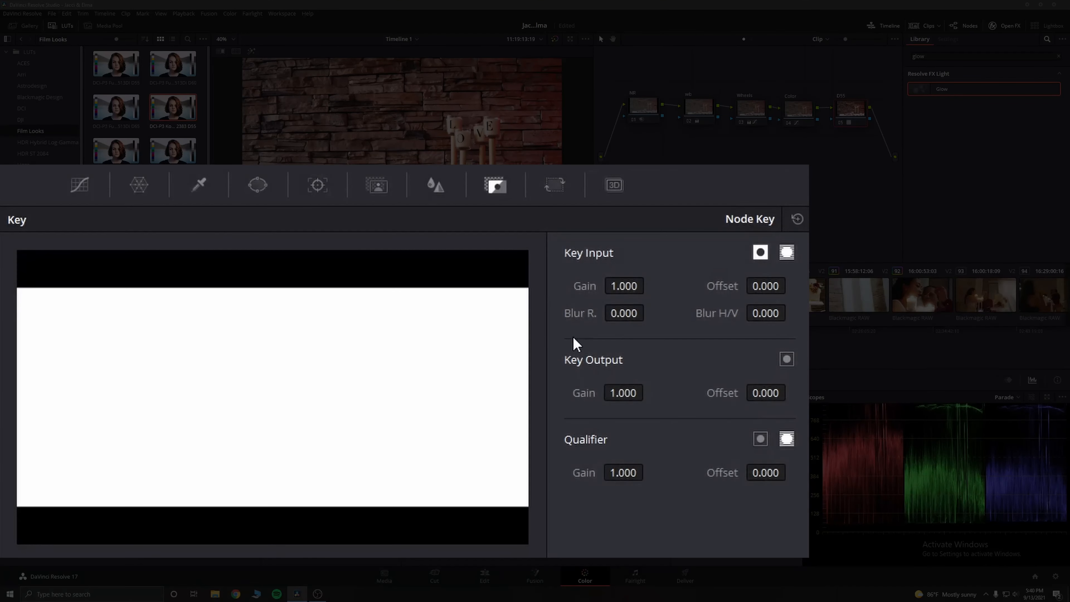
pyautogui.moveTo(626, 394); pyautogui.dragTo(611, 375)
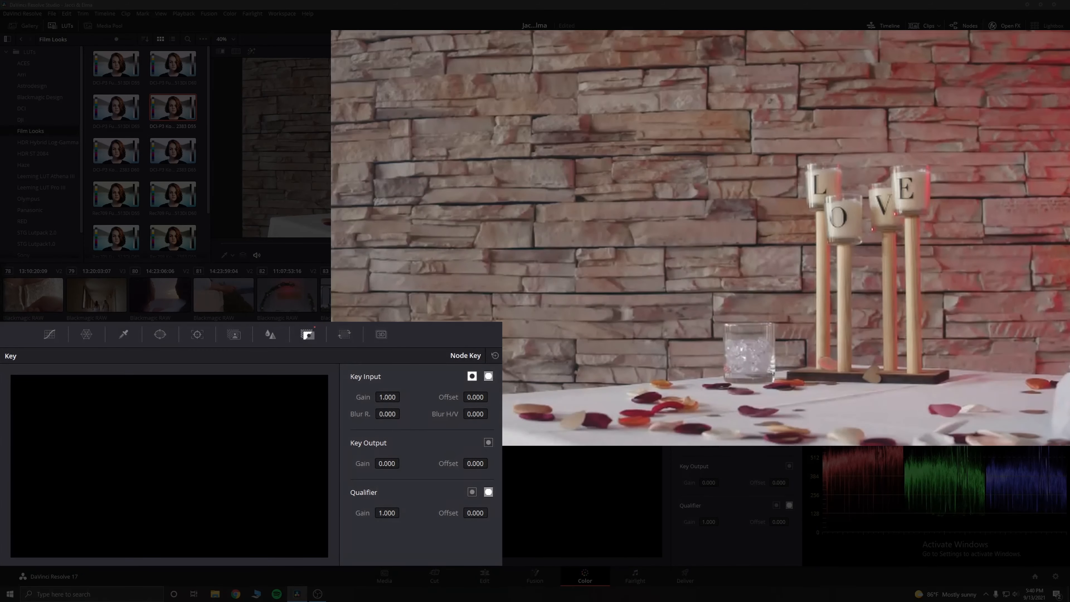
pyautogui.scroll(2, 801, 286)
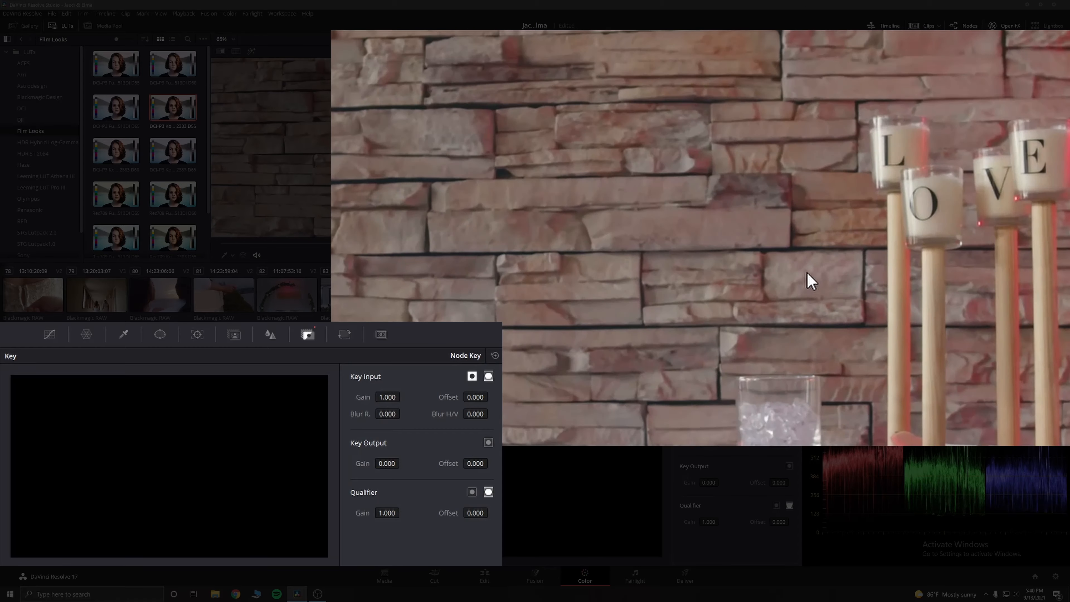
pyautogui.scroll(-2, 920, 303)
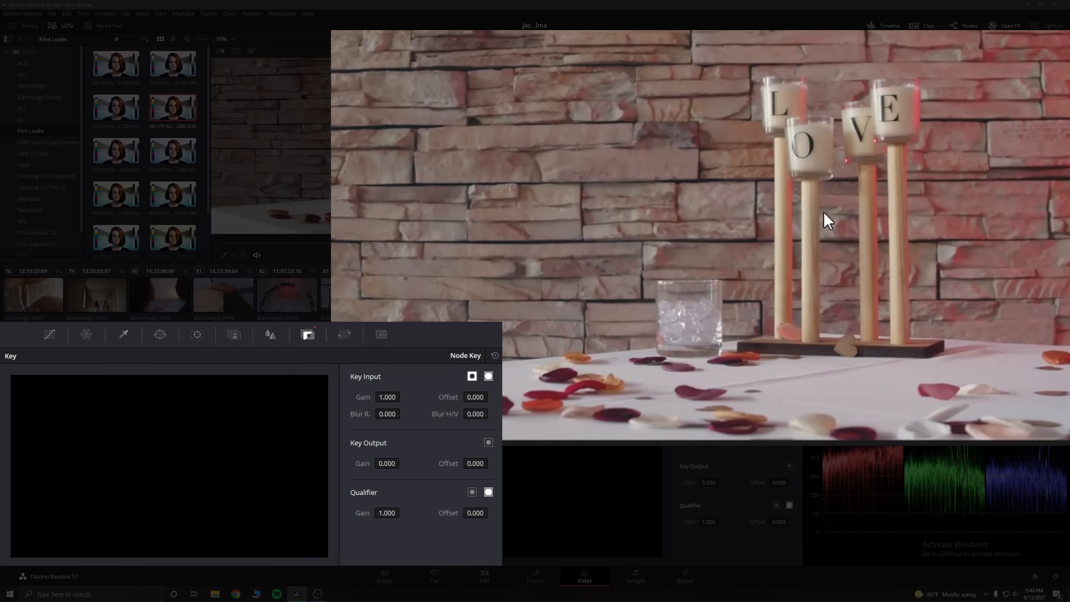
pyautogui.moveTo(825, 214); pyautogui.dragTo(894, 269)
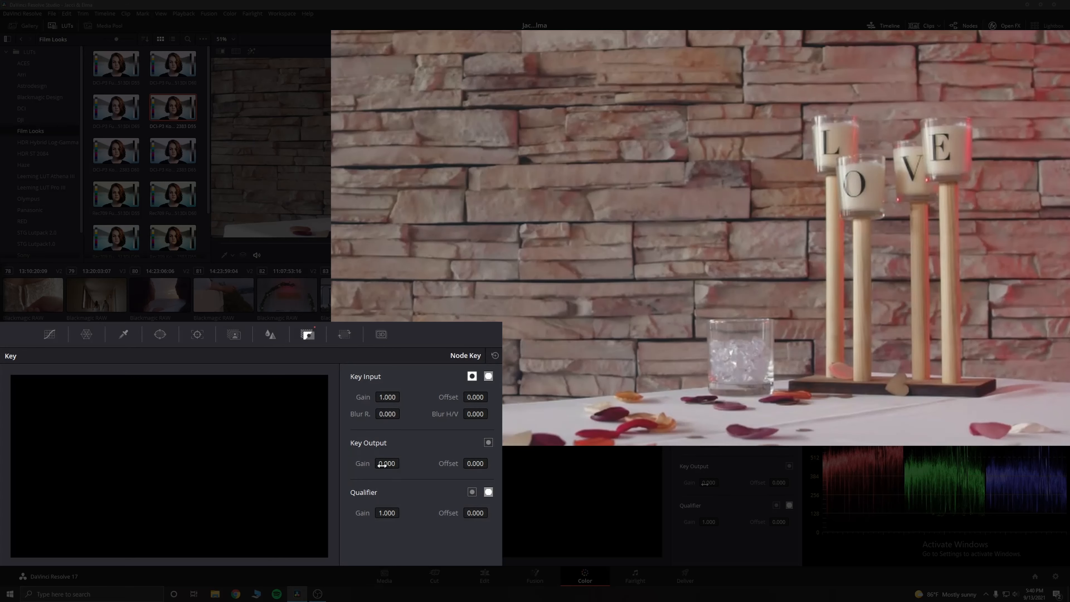
pyautogui.moveTo(387, 463)
pyautogui.mouseDown()
pyautogui.moveTo(416, 464)
pyautogui.moveTo(387, 464)
pyautogui.moveTo(396, 463)
pyautogui.mouseUp()
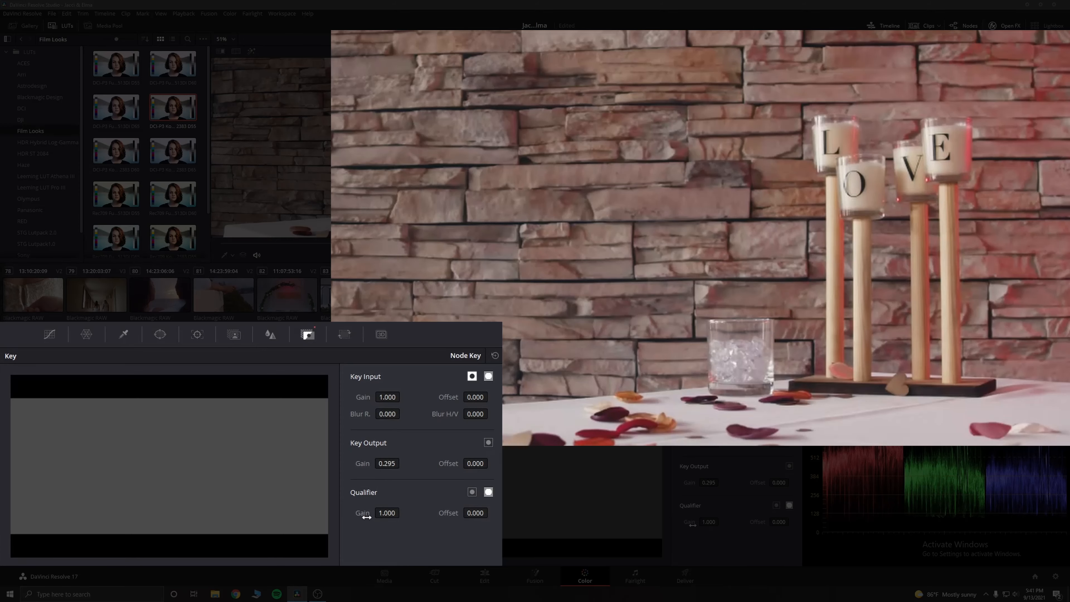
pyautogui.click(230, 39)
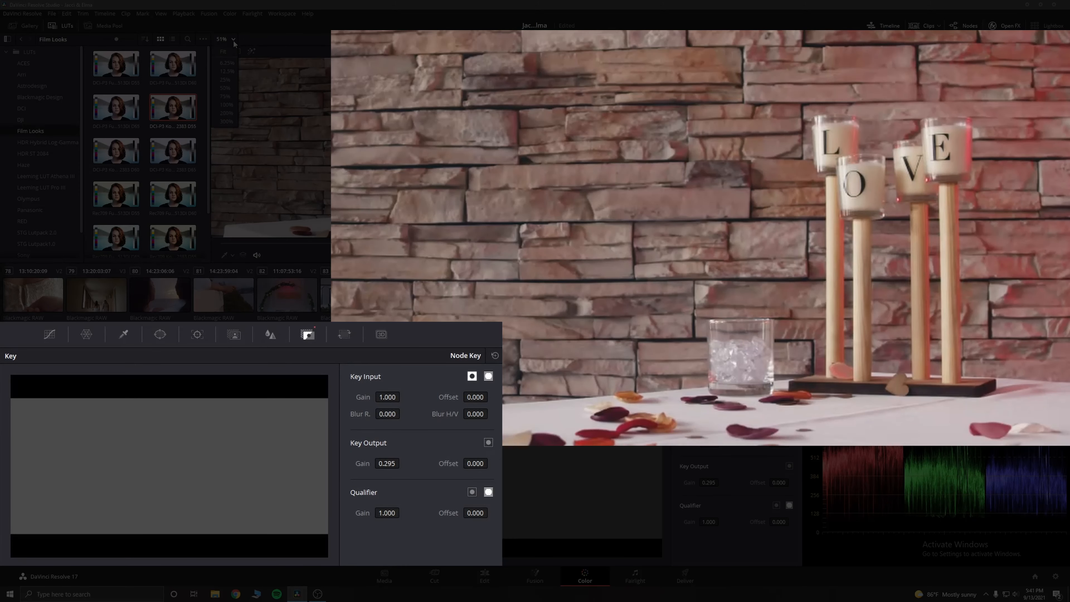
pyautogui.click(223, 51)
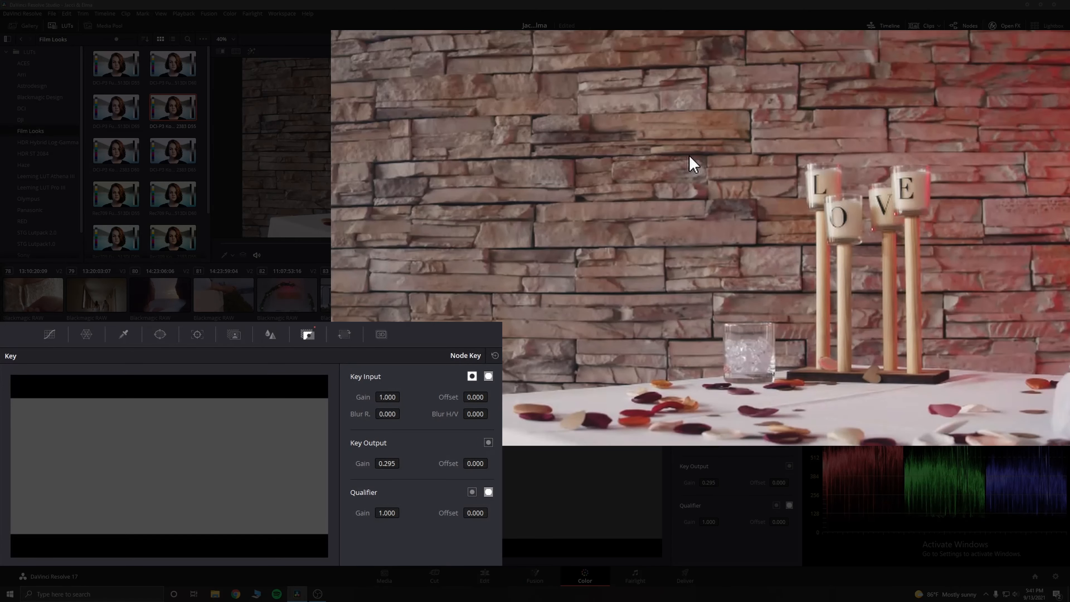
pyautogui.click(881, 139)
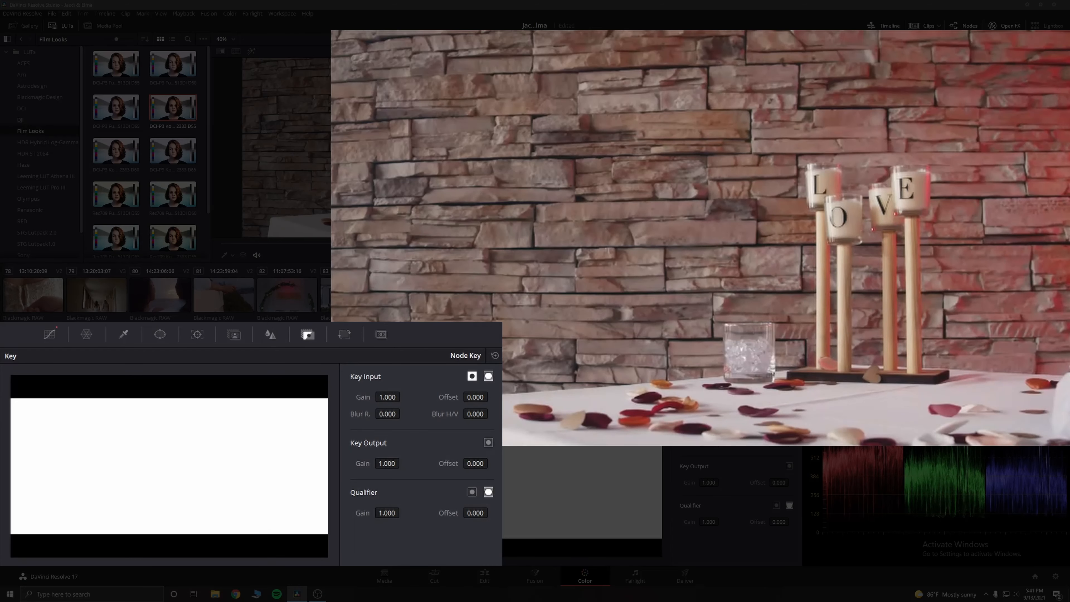
pyautogui.click(940, 139)
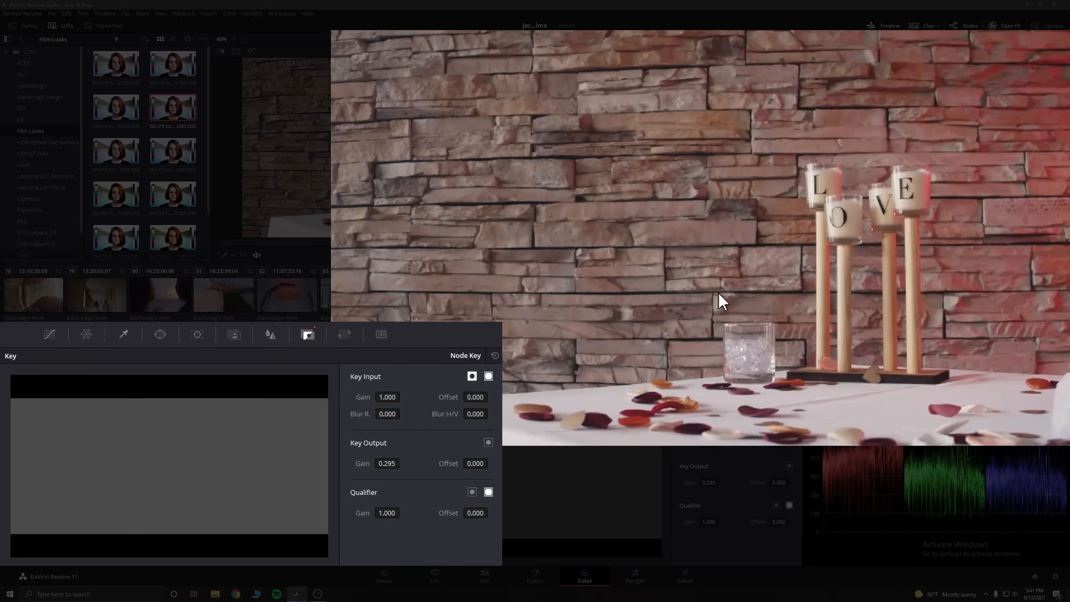
pyautogui.scroll(3, 790, 286)
pyautogui.moveTo(905, 218); pyautogui.dragTo(687, 283)
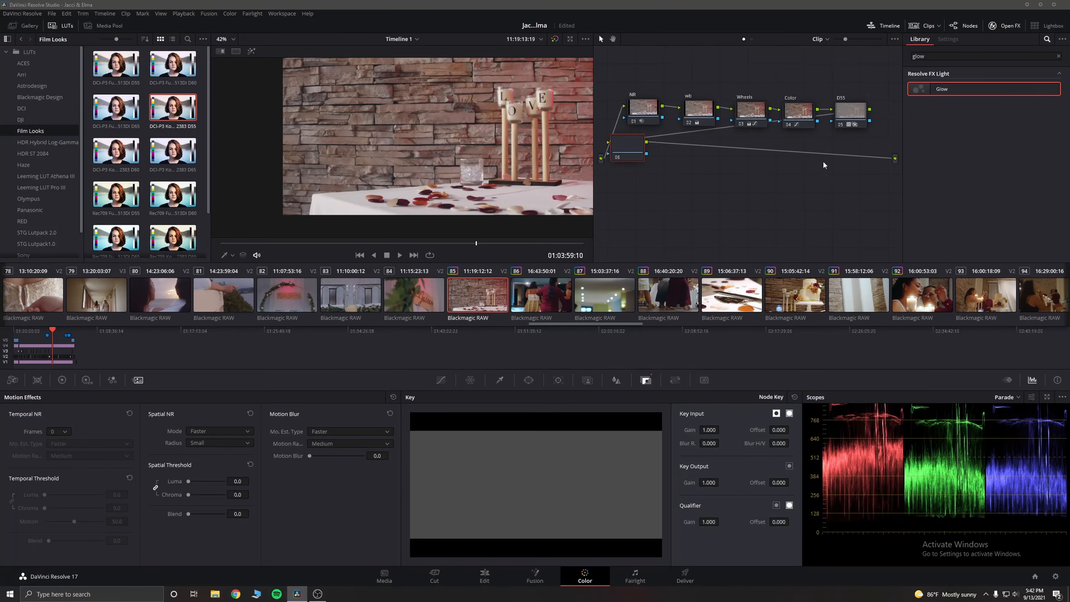
# Step: Add a node after D55, place it in the free space below the node row, and label it glow
pyautogui.click(642, 141)
pyautogui.moveTo(641, 141); pyautogui.dragTo(689, 194)
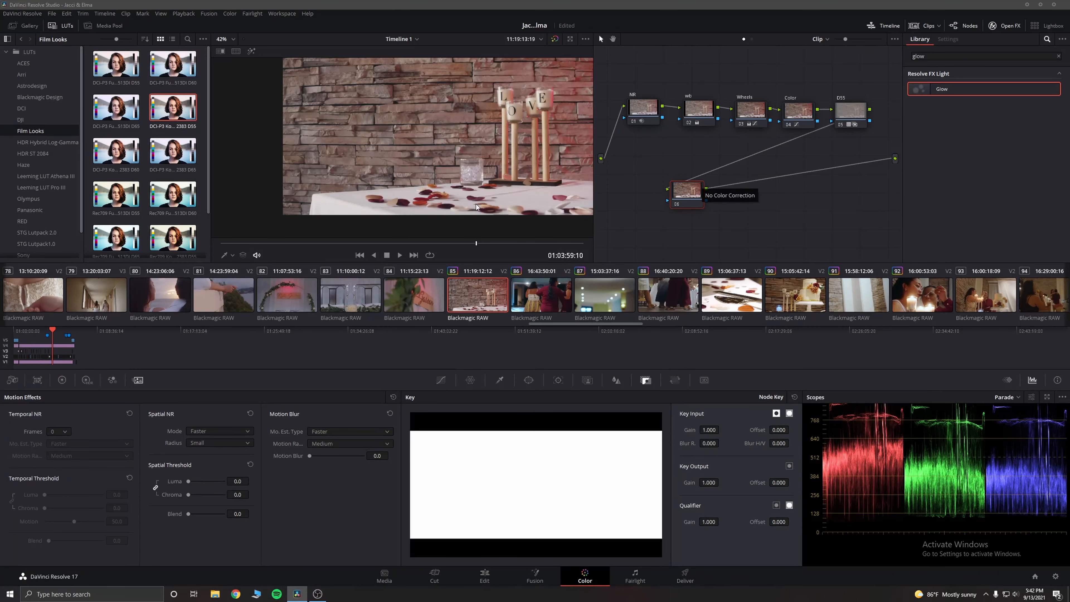
pyautogui.rightClick(691, 198)
pyautogui.click(715, 203)
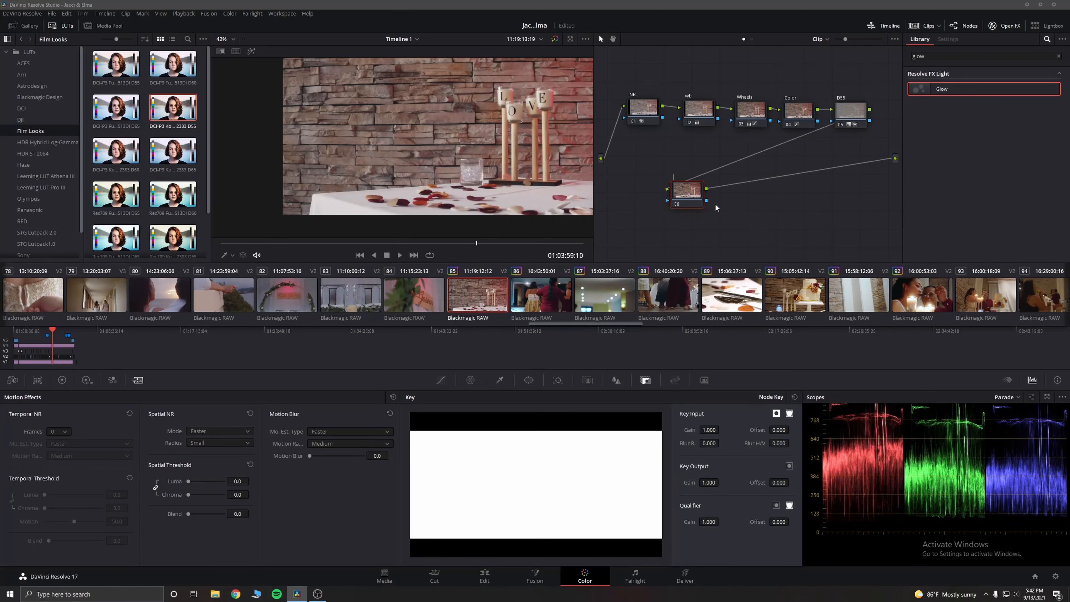
pyautogui.write('glow')
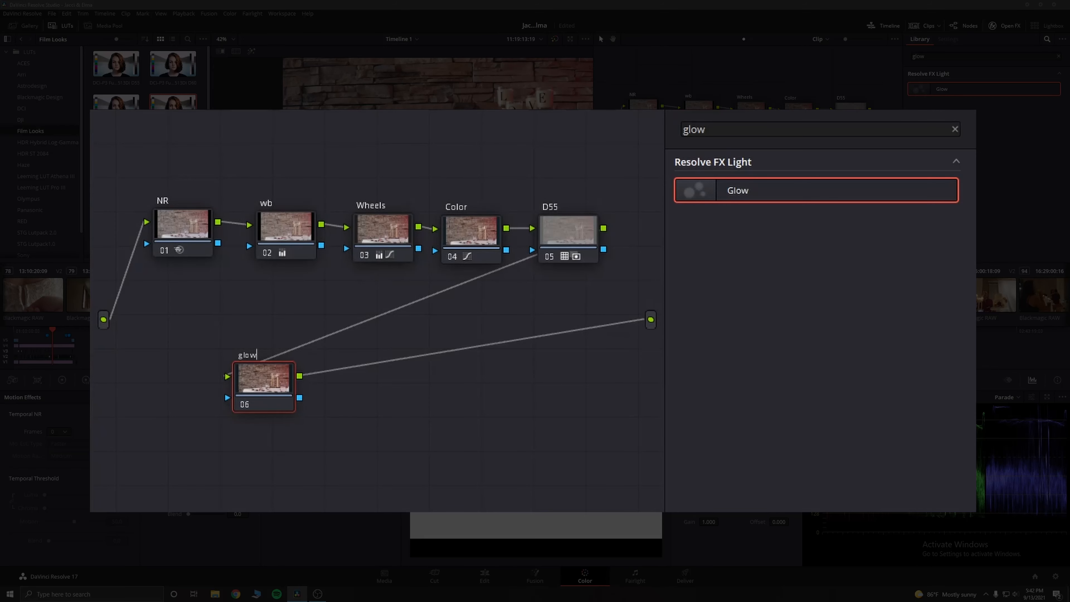
pyautogui.press('Return')
pyautogui.click(259, 382)
pyautogui.moveTo(240, 383)
pyautogui.mouseDown()
pyautogui.moveTo(294, 372)
pyautogui.moveTo(255, 370)
pyautogui.mouseUp()
# Step: Add a serial node after the glow node and label it grain
pyautogui.hotkey('alt', 's')
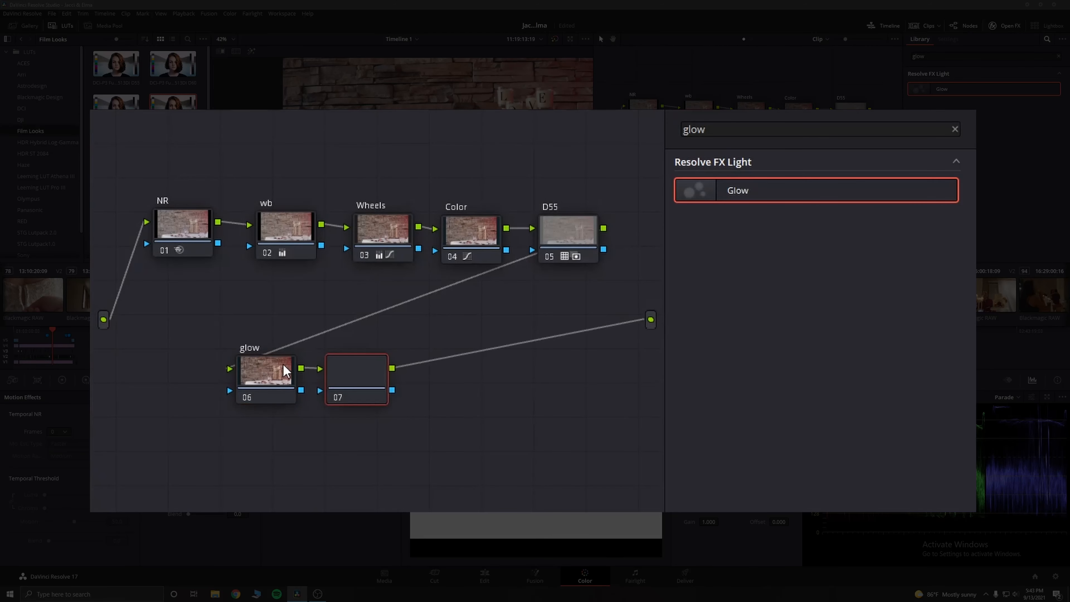
pyautogui.rightClick(335, 371)
pyautogui.click(388, 407)
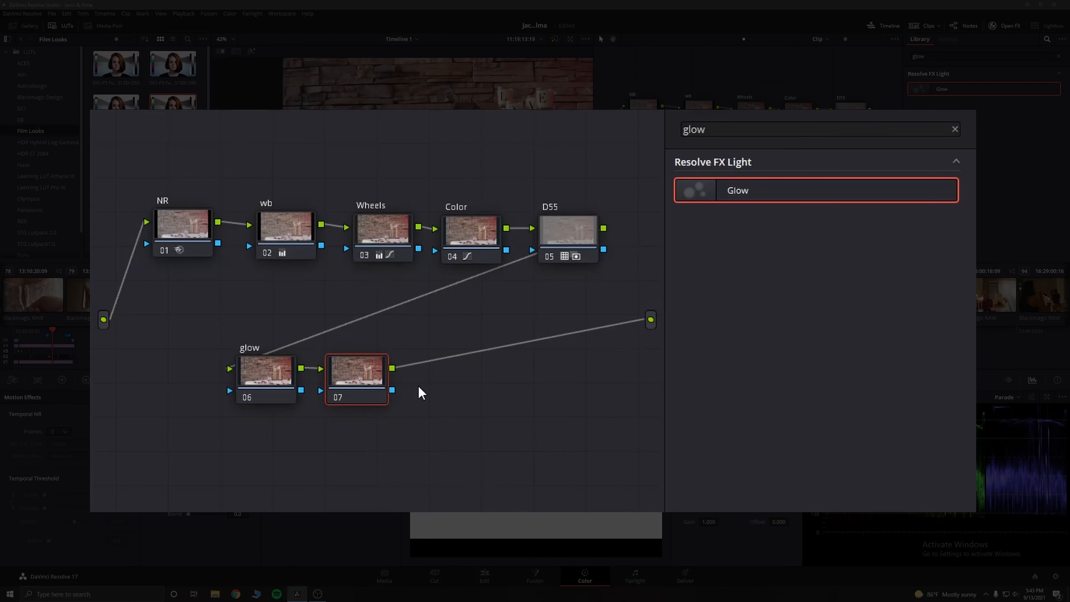
pyautogui.write('grain')
# Step: Apply the Resolve FX Glow effect to the glow node
pyautogui.click(270, 371)
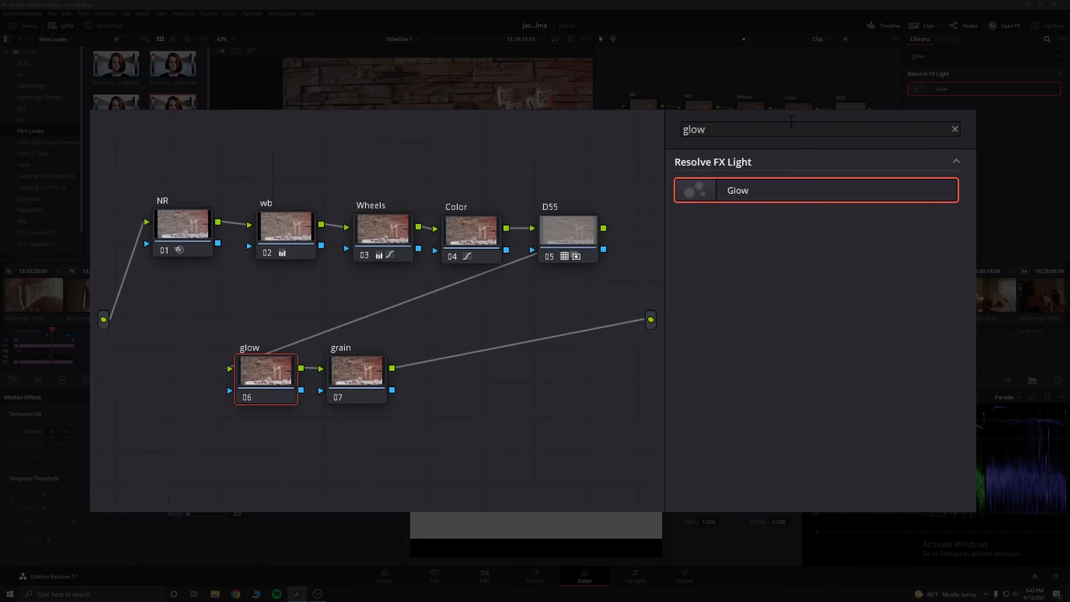
pyautogui.moveTo(795, 123); pyautogui.dragTo(633, 123)
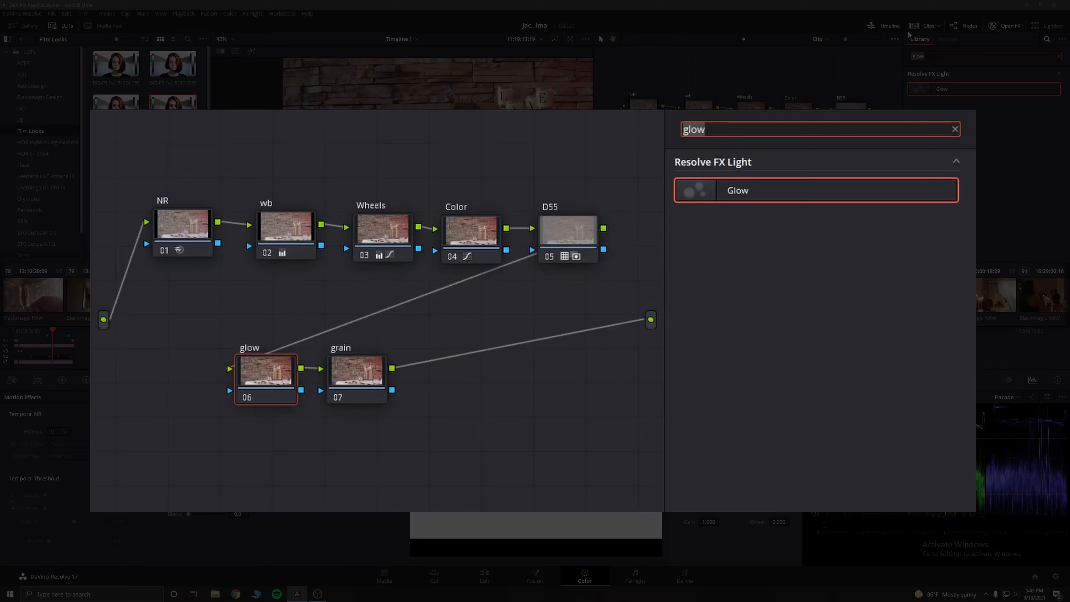
pyautogui.moveTo(756, 195); pyautogui.dragTo(251, 381)
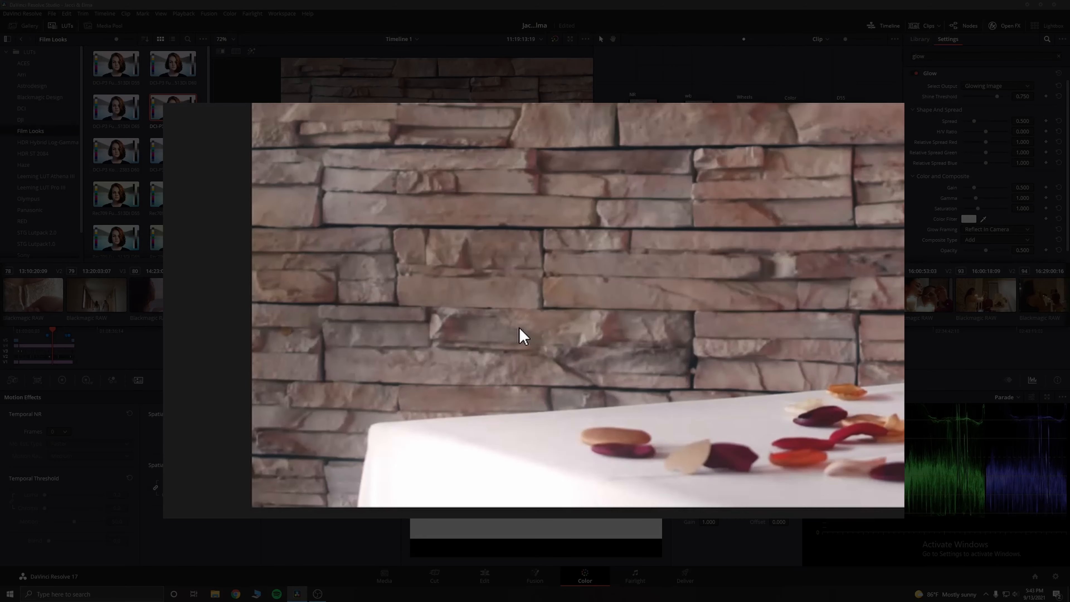
# Step: Compare the Glow's Shine Threshold at 1.000 on the tablecloth, and set it to 0.780
pyautogui.scroll(1, 513, 431)
pyautogui.moveTo(512, 415); pyautogui.dragTo(623, 321)
pyautogui.moveTo(998, 97); pyautogui.dragTo(1009, 97)
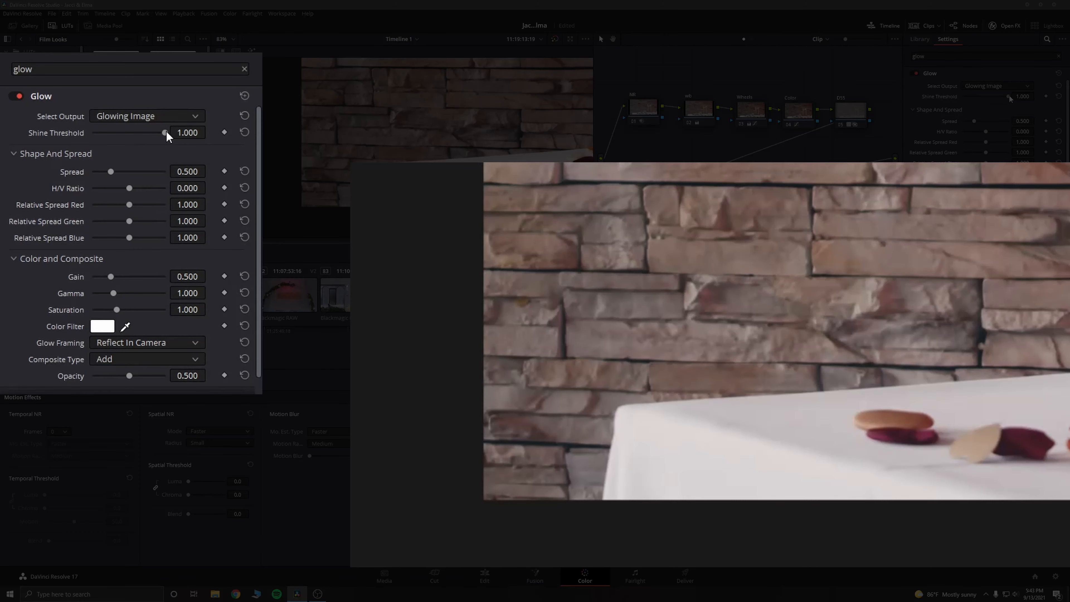
pyautogui.moveTo(165, 132); pyautogui.dragTo(150, 133)
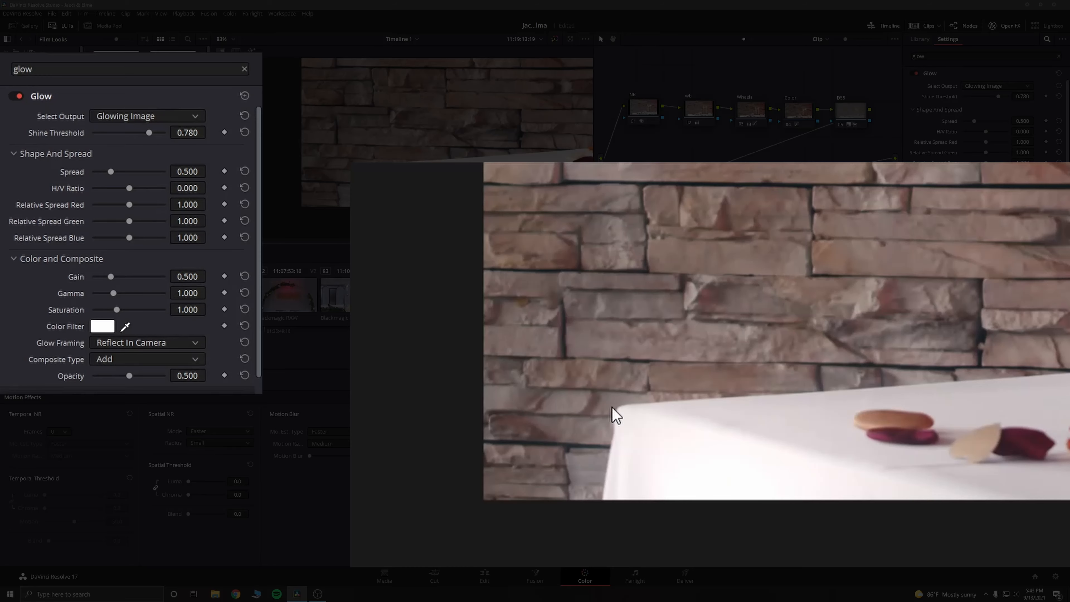
# Step: Compare the Glow's Spread at 0.000 along the tablecloth's edge, and set it to 0.642
pyautogui.scroll(3, 645, 430)
pyautogui.moveTo(659, 431); pyautogui.dragTo(759, 382)
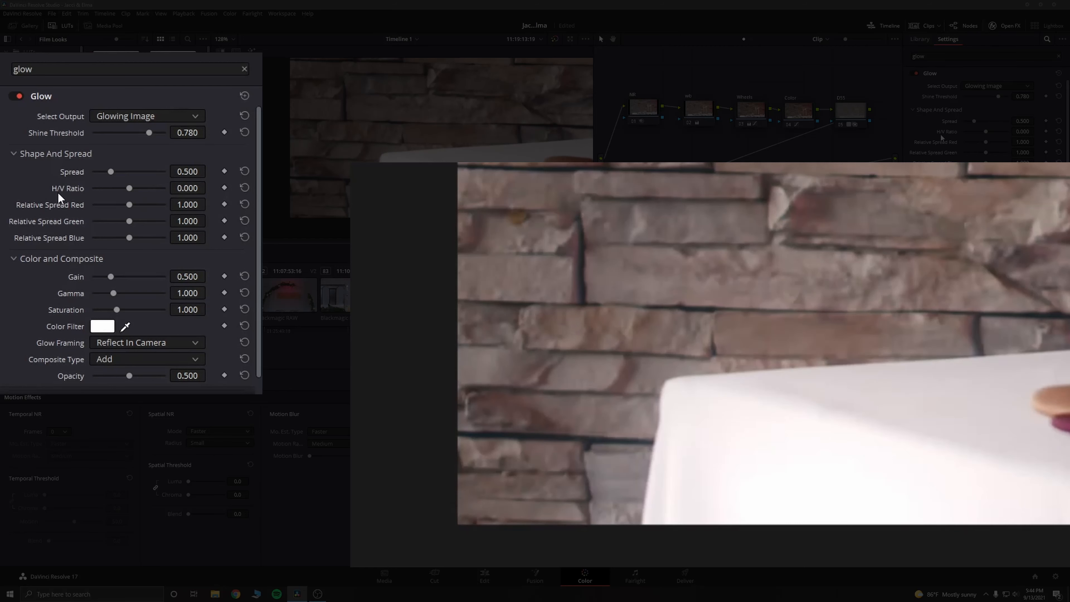
pyautogui.moveTo(108, 170); pyautogui.dragTo(93, 171)
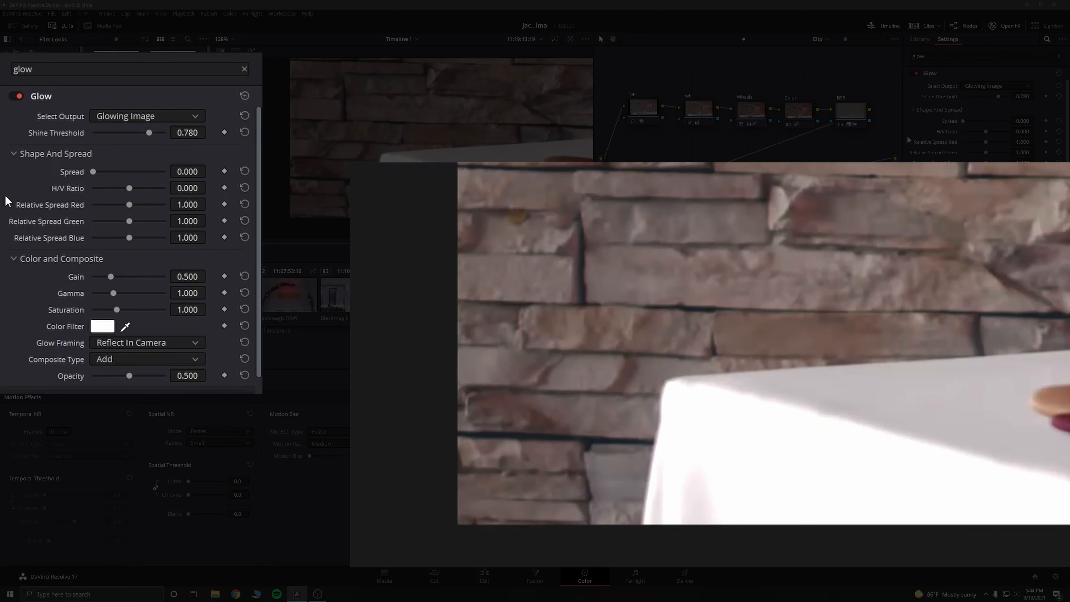
pyautogui.moveTo(92, 170)
pyautogui.mouseDown()
pyautogui.moveTo(123, 171)
pyautogui.moveTo(92, 171)
pyautogui.mouseUp()
pyautogui.moveTo(963, 121); pyautogui.dragTo(980, 121)
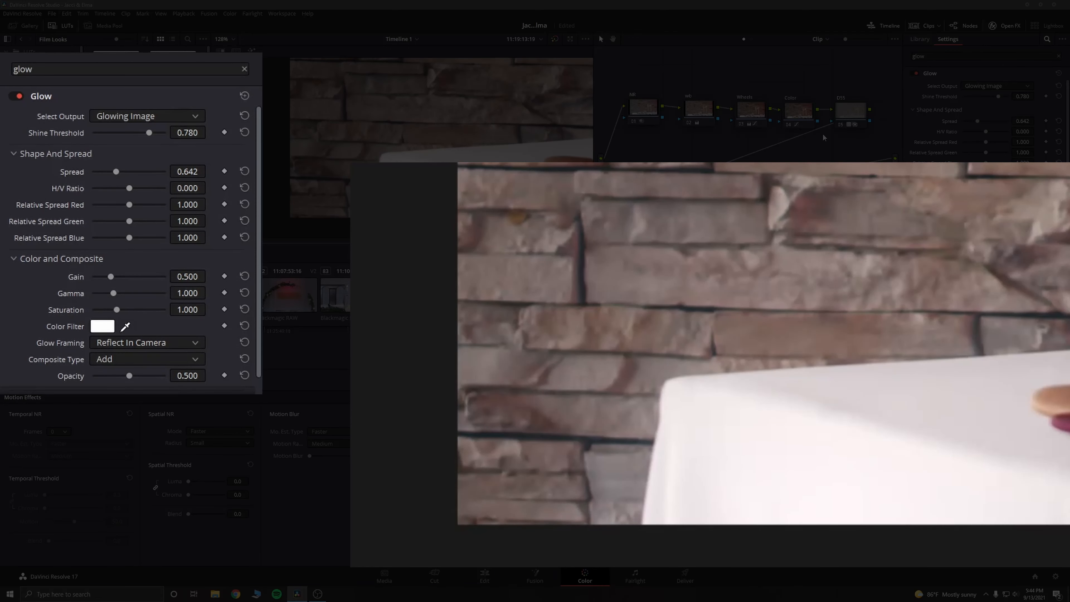
# Step: Apply the Resolve FX Film Grain effect to the grain node
pyautogui.click(226, 50)
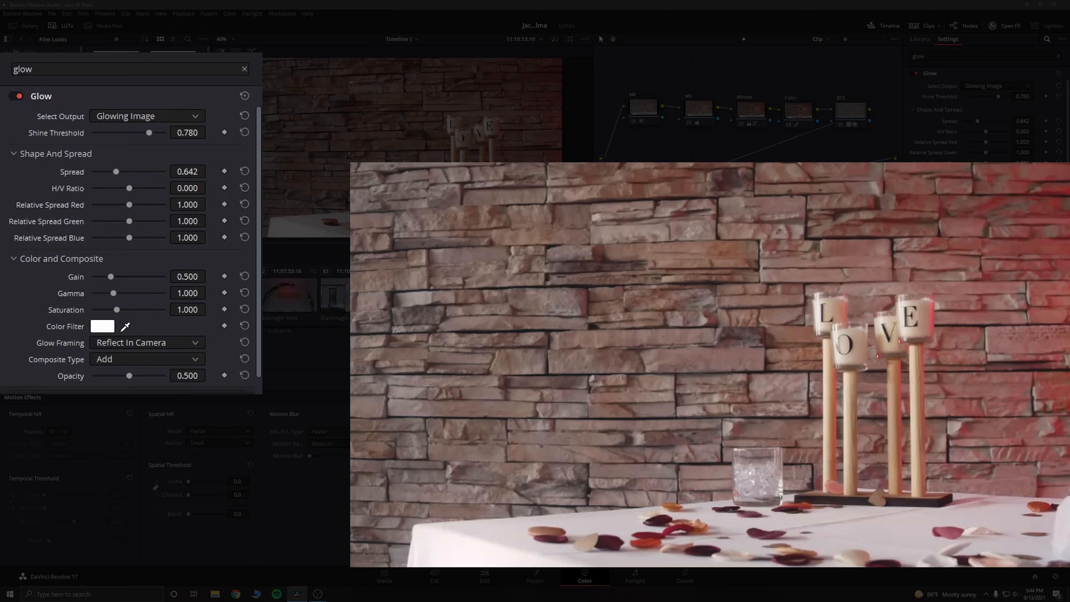
pyautogui.click(675, 200)
pyautogui.click(670, 200)
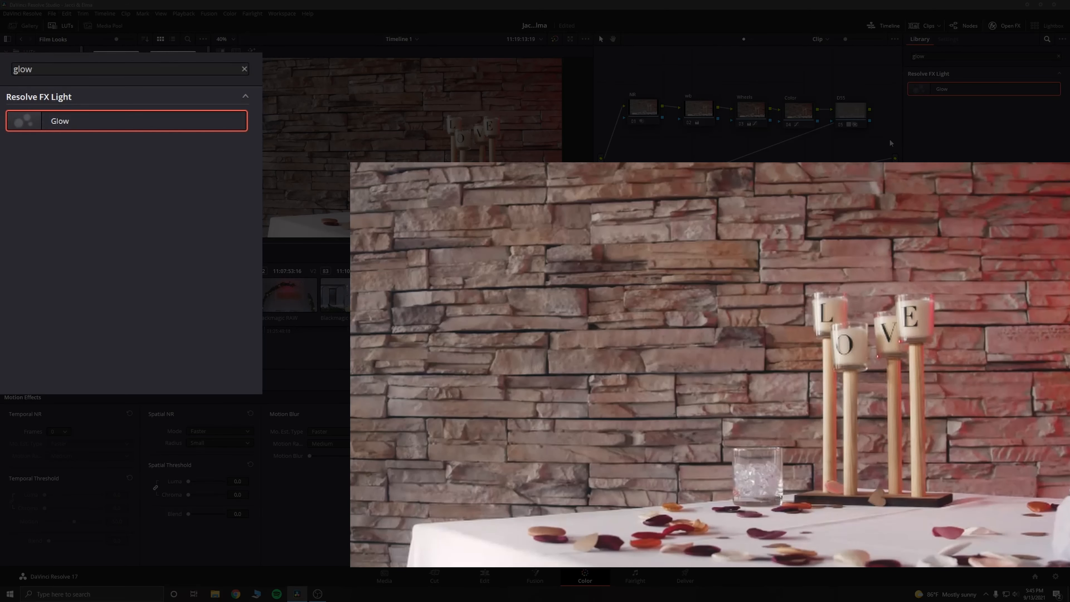
pyautogui.click(42, 69)
pyautogui.write('grain')
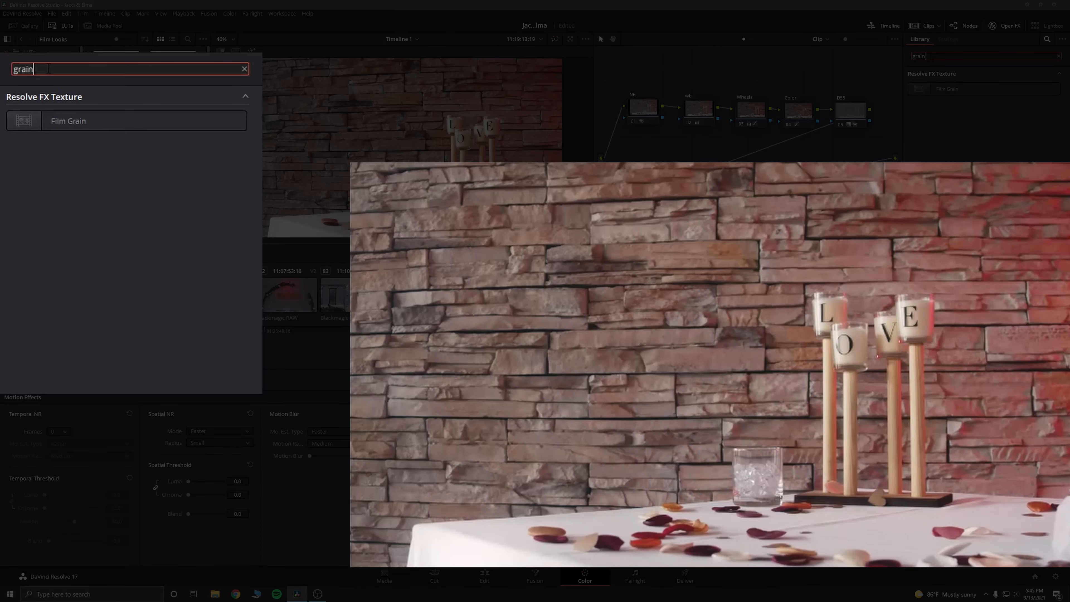
pyautogui.click(84, 123)
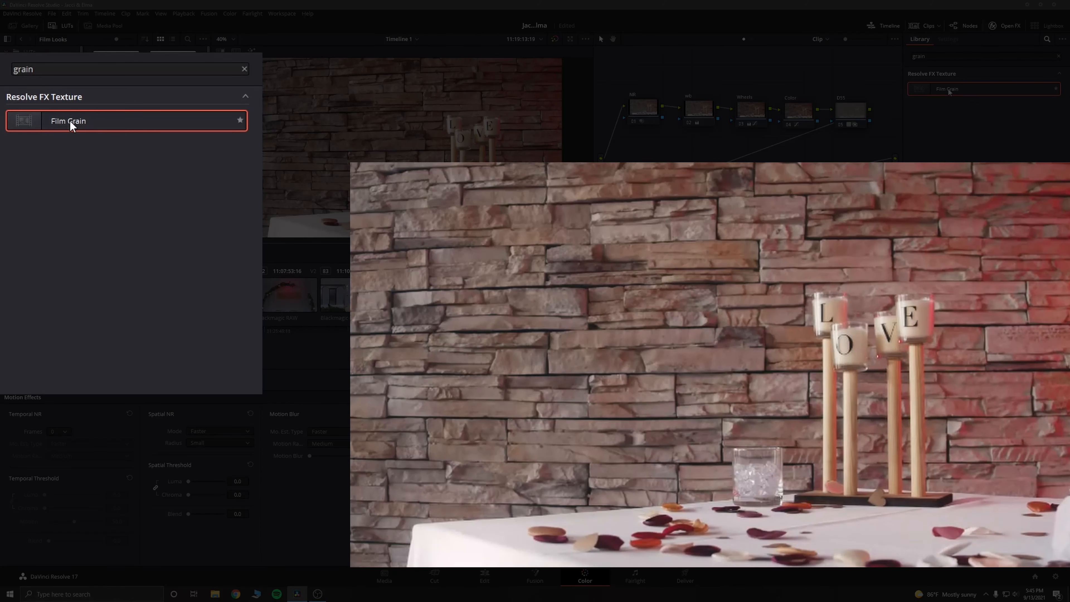
pyautogui.moveTo(952, 89); pyautogui.dragTo(653, 198)
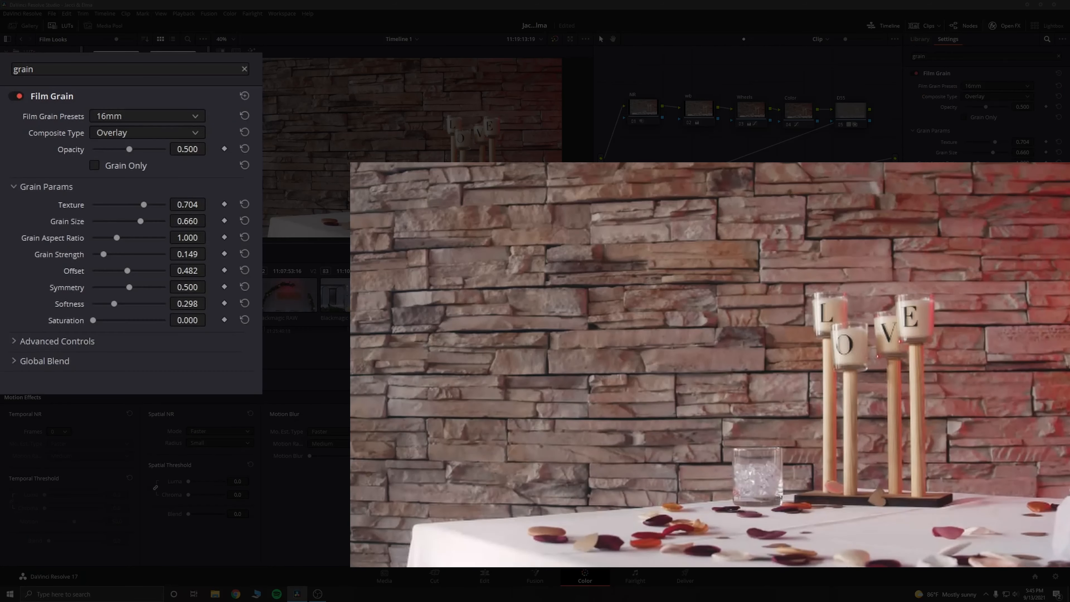
# Step: Set the Film Grain preset to 35mm 400T and inspect the grain on the stone wall
pyautogui.click(112, 121)
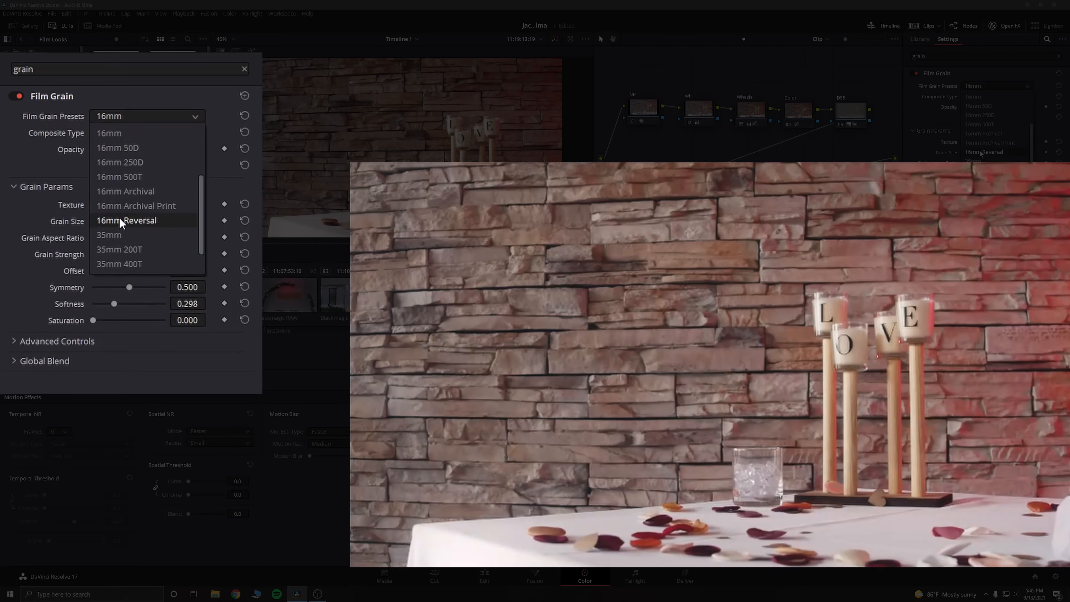
pyautogui.scroll(-1, 124, 224)
pyautogui.click(115, 235)
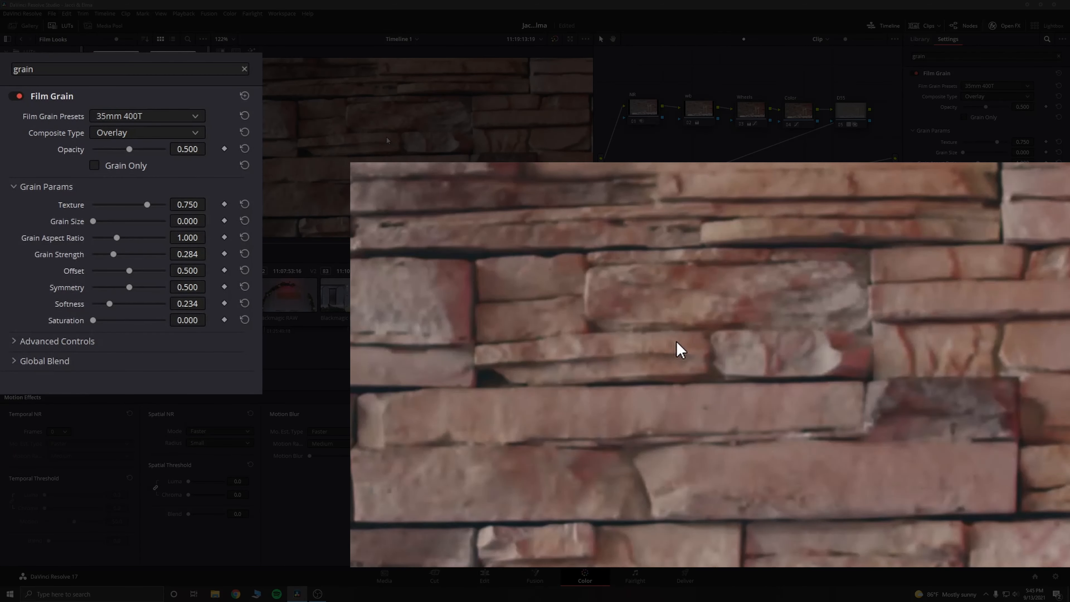
pyautogui.scroll(-5, 791, 354)
pyautogui.scroll(3, 799, 371)
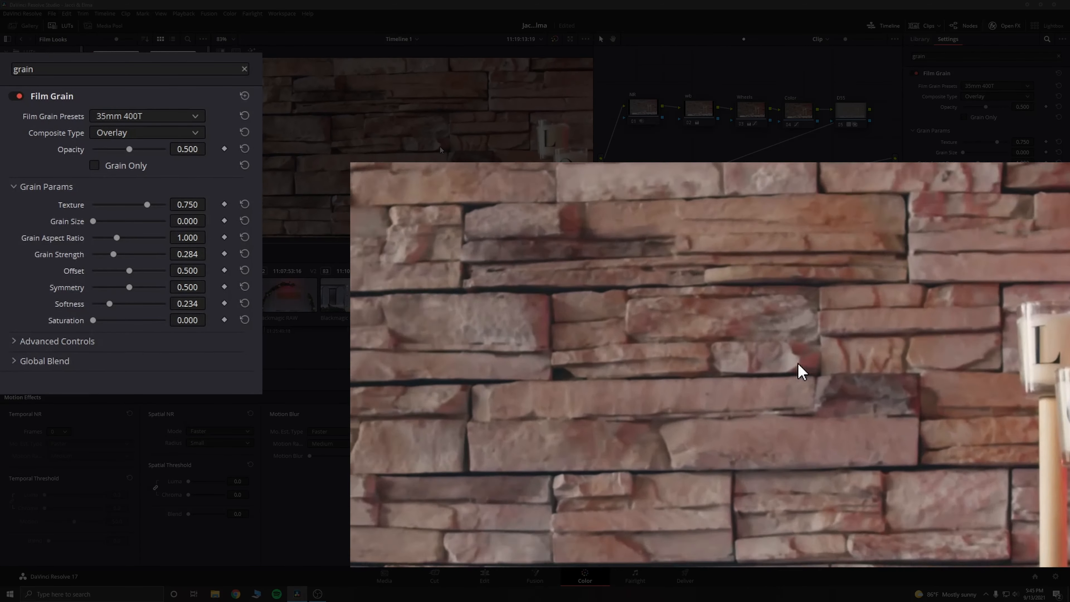
pyautogui.scroll(1, 797, 363)
pyautogui.moveTo(619, 356); pyautogui.dragTo(702, 374)
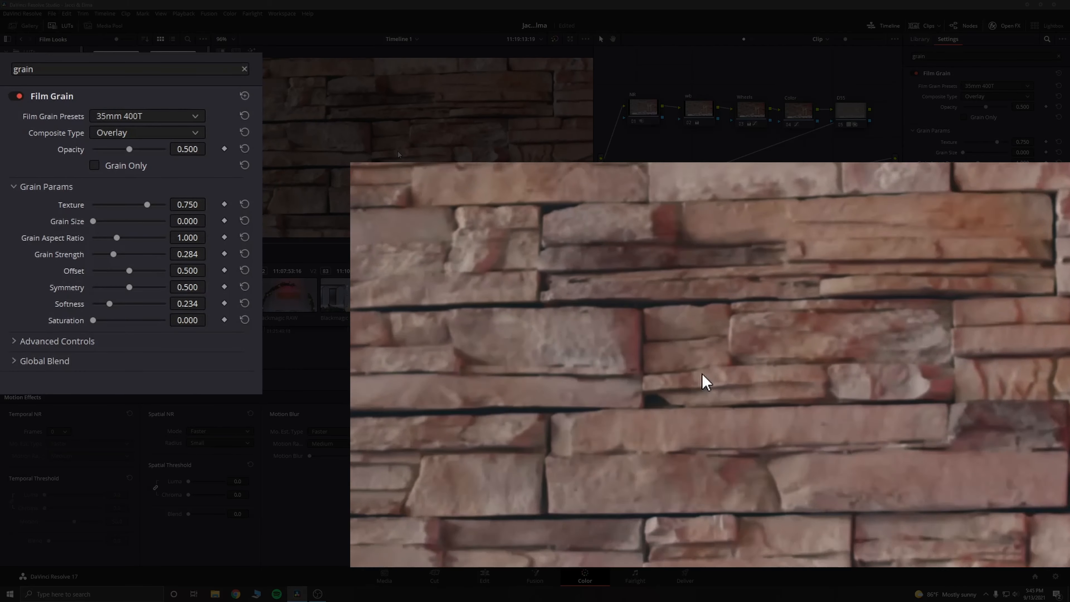
pyautogui.scroll(2, 706, 381)
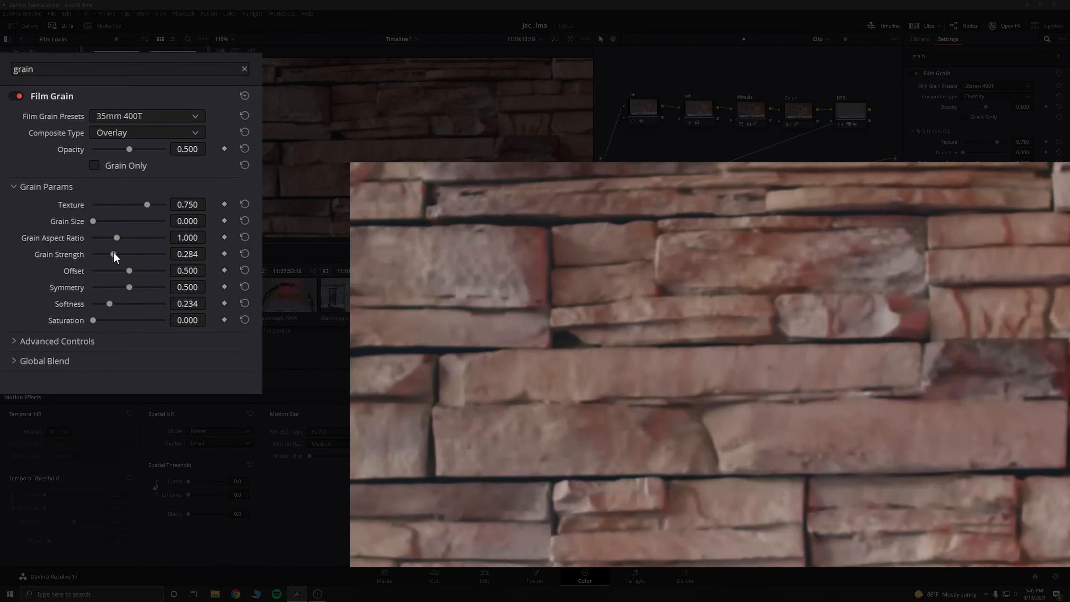
# Step: Compare the Film Grain's Grain Strength at its maximum and at 0.000 on the stone wall, and set it to a moderate level
pyautogui.moveTo(114, 254); pyautogui.dragTo(257, 263)
pyautogui.moveTo(163, 254); pyautogui.dragTo(34, 263)
pyautogui.scroll(5, 729, 373)
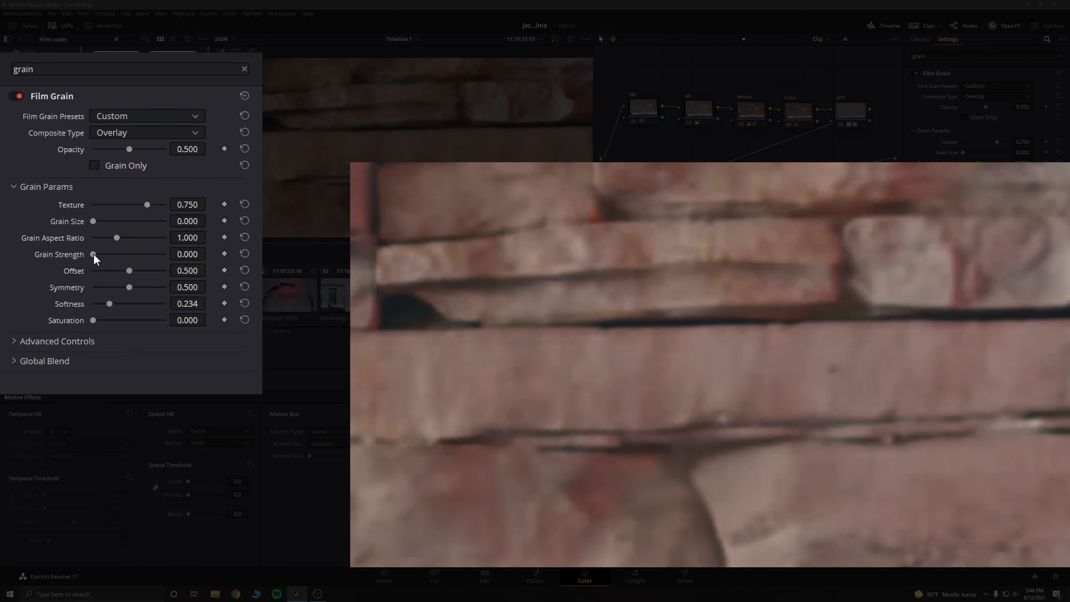
pyautogui.moveTo(94, 254); pyautogui.dragTo(69, 260)
pyautogui.moveTo(93, 256); pyautogui.dragTo(134, 246)
pyautogui.click(228, 51)
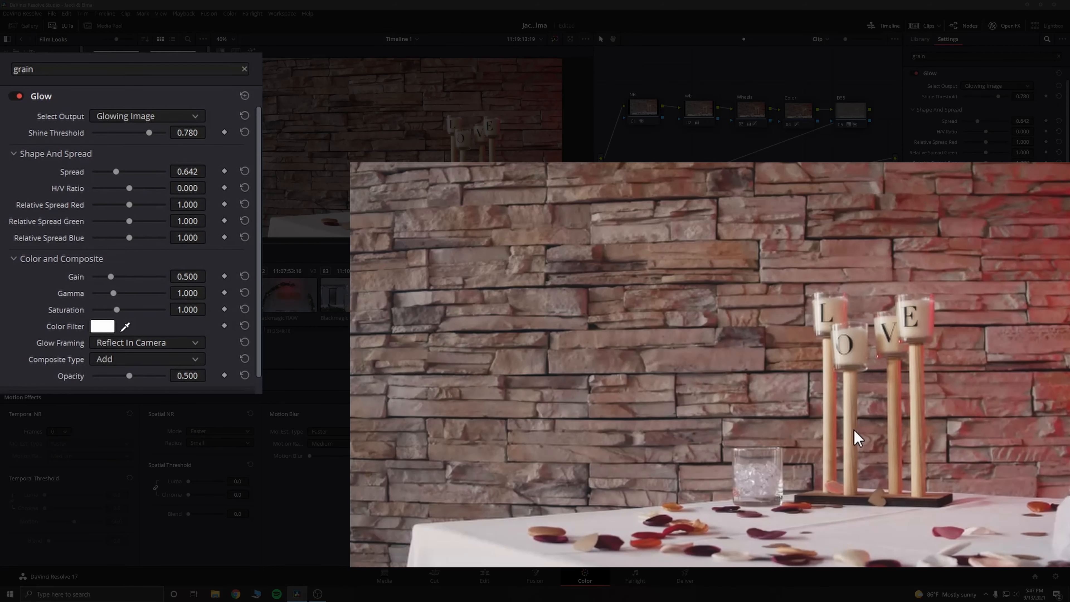
# Step: Compare the wedding table shot with all grades bypassed and with the full grade enabled
pyautogui.hotkey('shift', 'd')
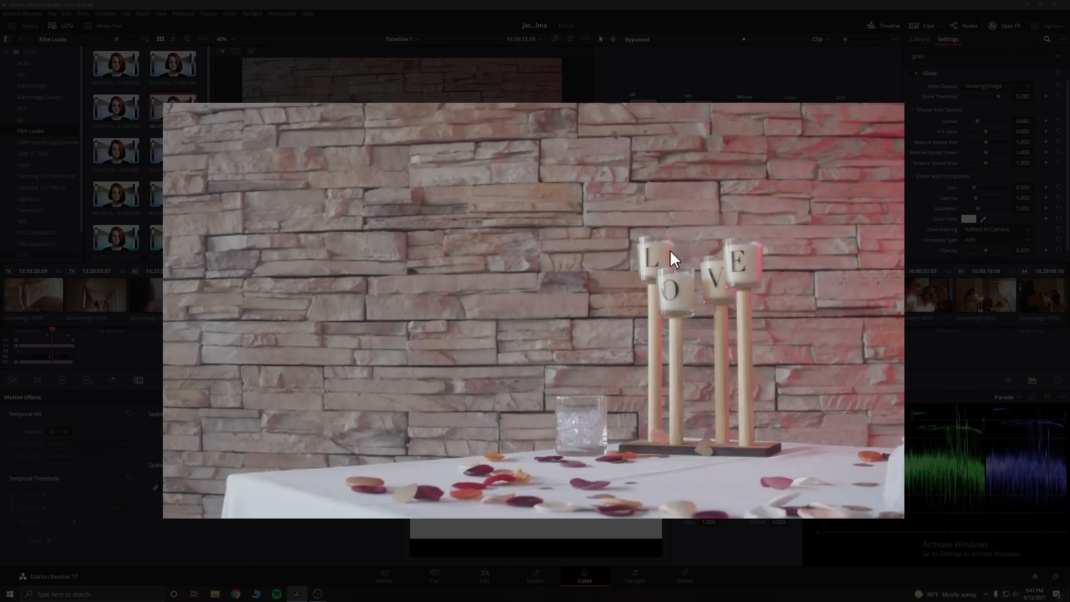
pyautogui.hotkey('shift', 'd')
pyautogui.hotkey('shift', 'd')
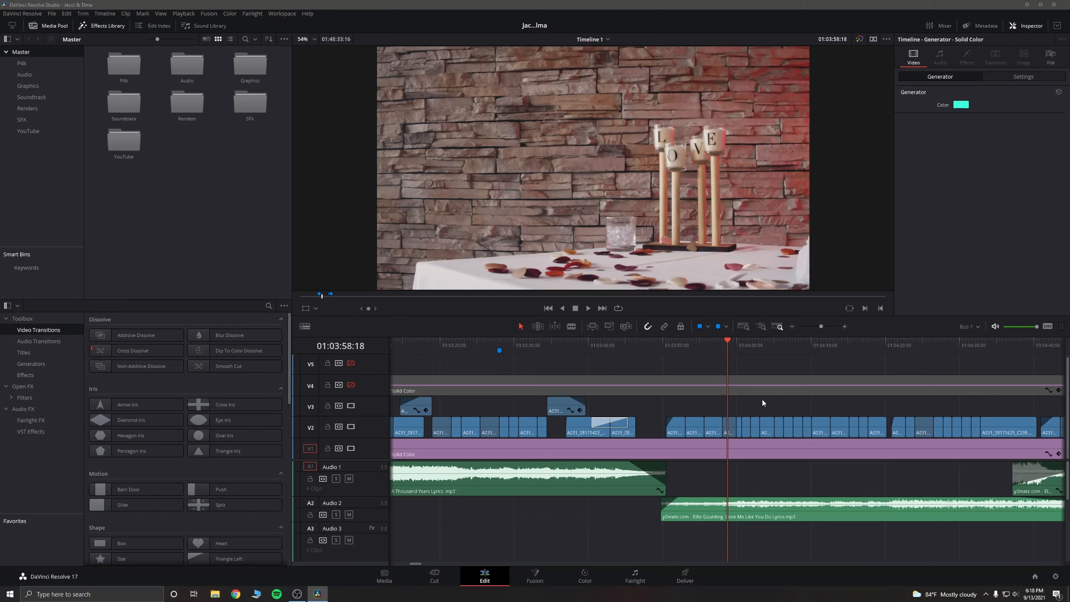
# Step: Add a Solid Color generator clip to video track 3, past the end of the wedding edit
pyautogui.hotkey('shift', 'z')
pyautogui.click(32, 364)
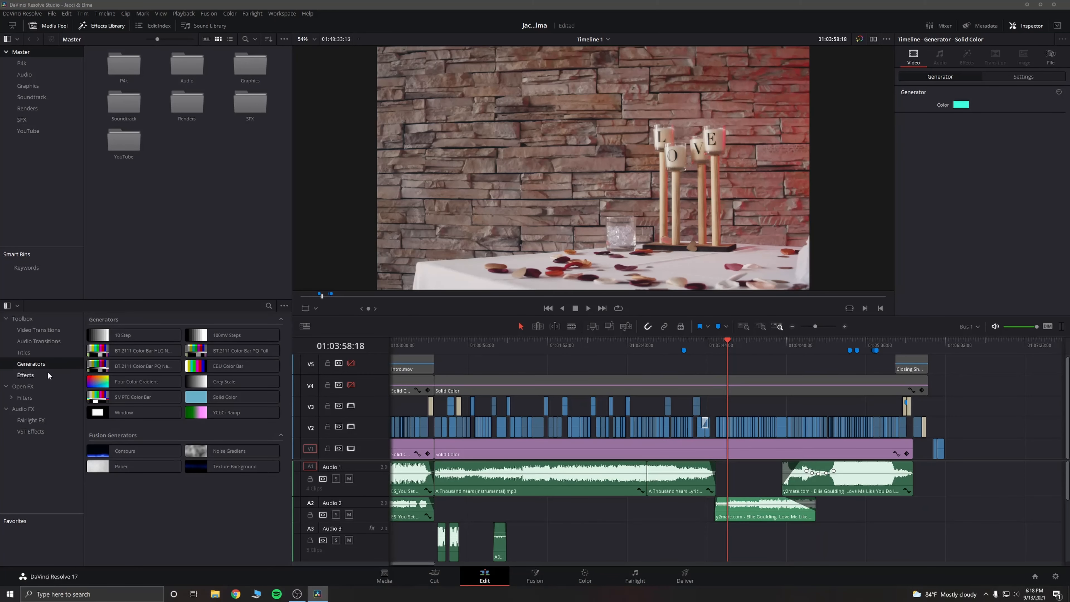
pyautogui.moveTo(225, 397); pyautogui.dragTo(946, 406)
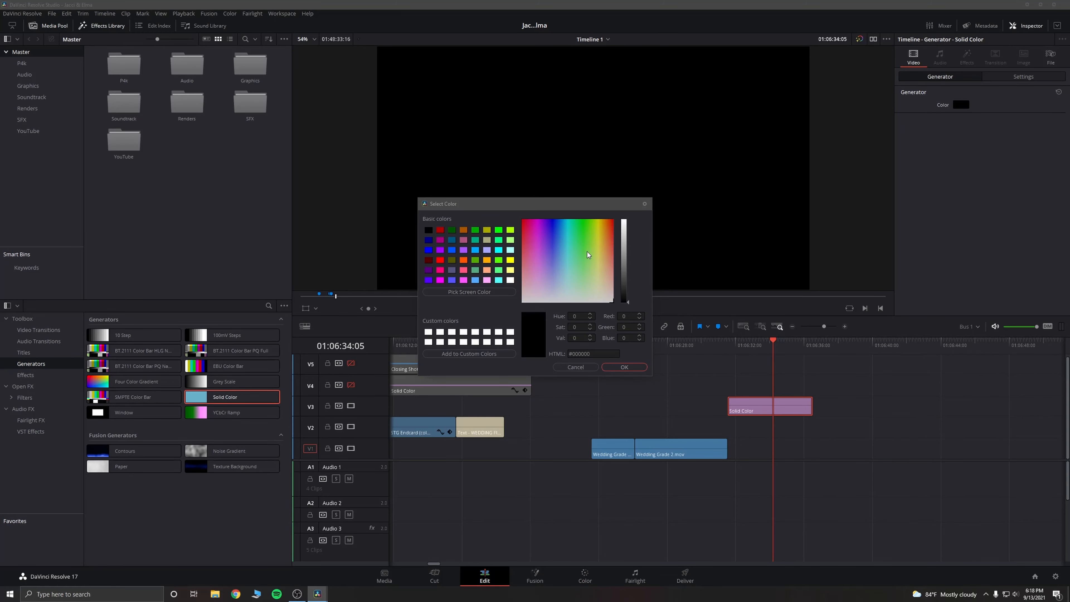
# Step: Set the new Solid Color clip's color to bright cyan, #00ffe2
pyautogui.moveTo(574, 239); pyautogui.dragTo(569, 221)
pyautogui.moveTo(628, 299); pyautogui.dragTo(644, 182)
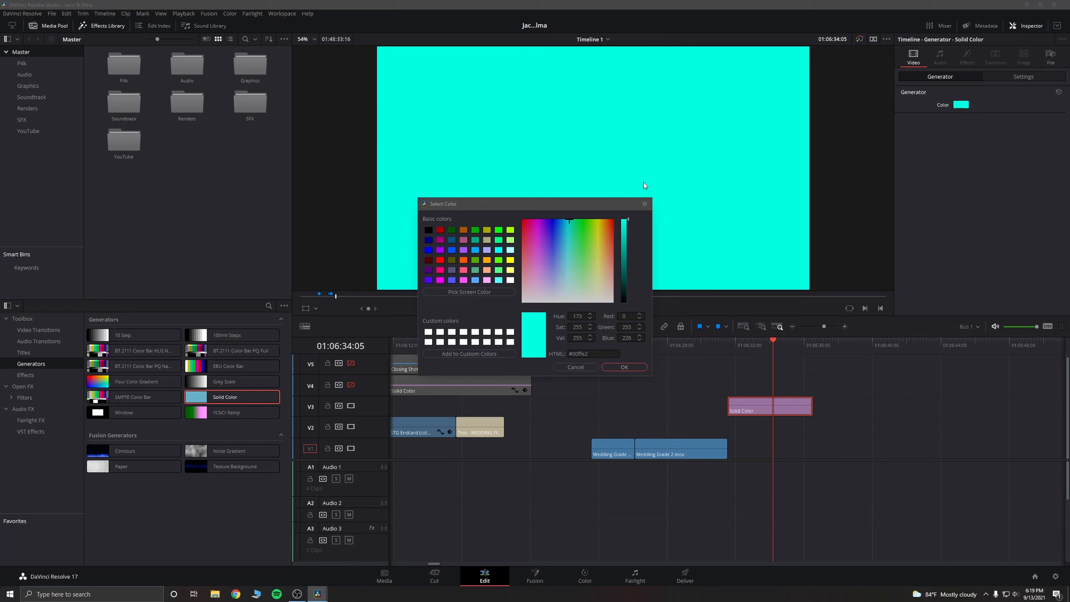
pyautogui.click(625, 367)
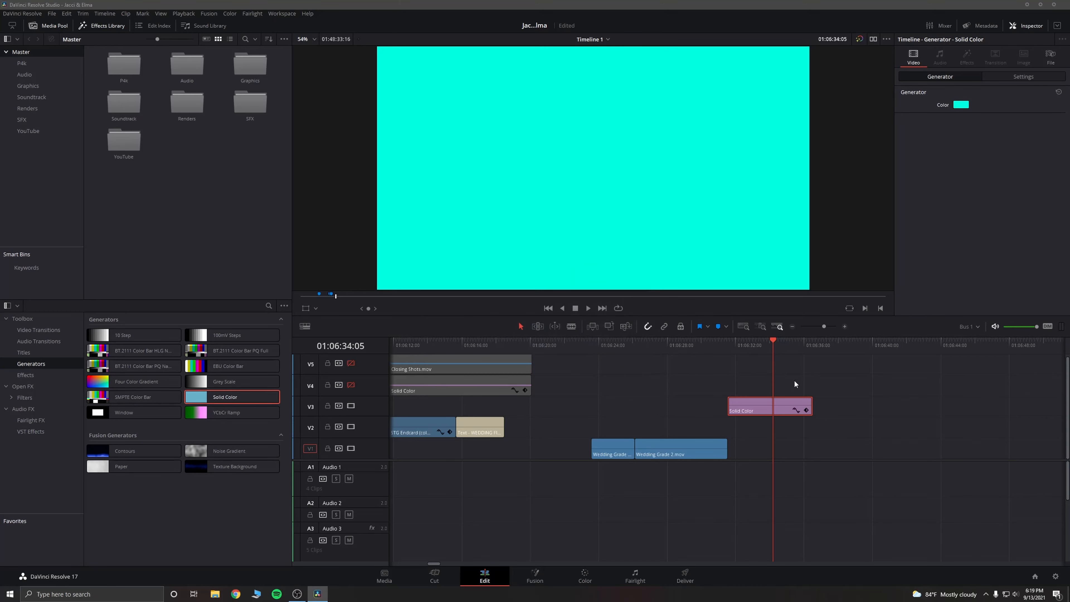
# Step: Lower the composite opacity of the cyan Solid Color clip on video track 3
pyautogui.click(1015, 73)
pyautogui.scroll(-2, 989, 271)
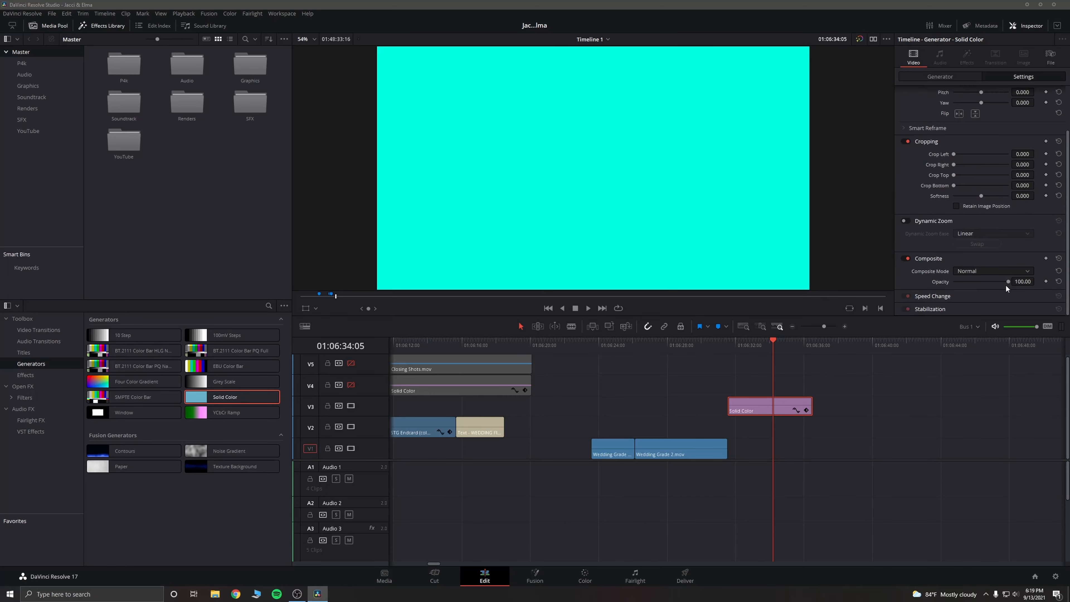
pyautogui.moveTo(1009, 281); pyautogui.dragTo(933, 278)
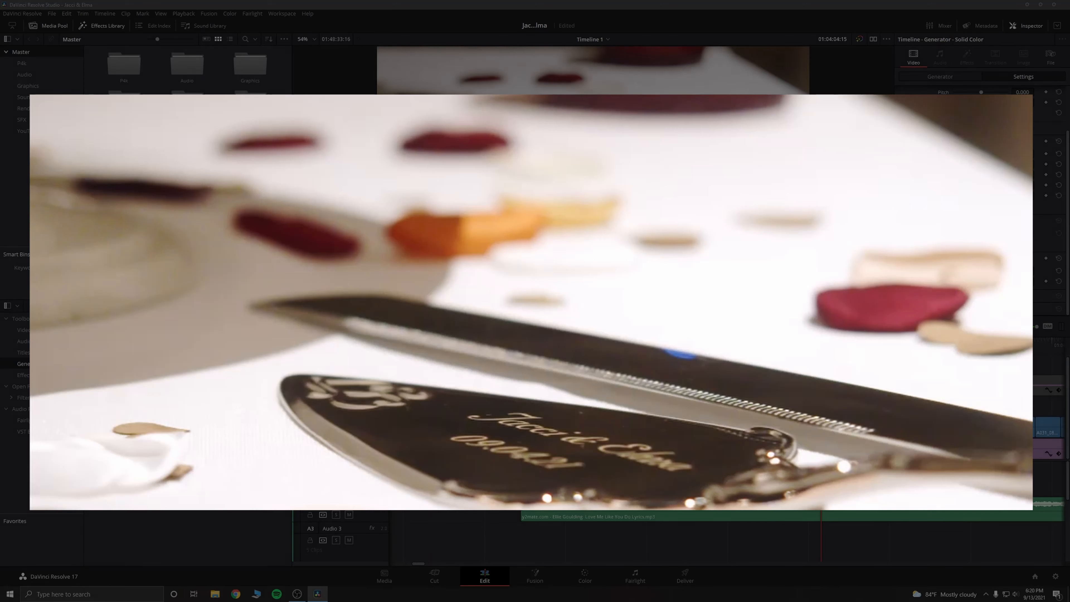
# Step: Compare the cake knife shot with the Solid Color overlay on track V4 enabled and disabled, and save the project
pyautogui.press('d')
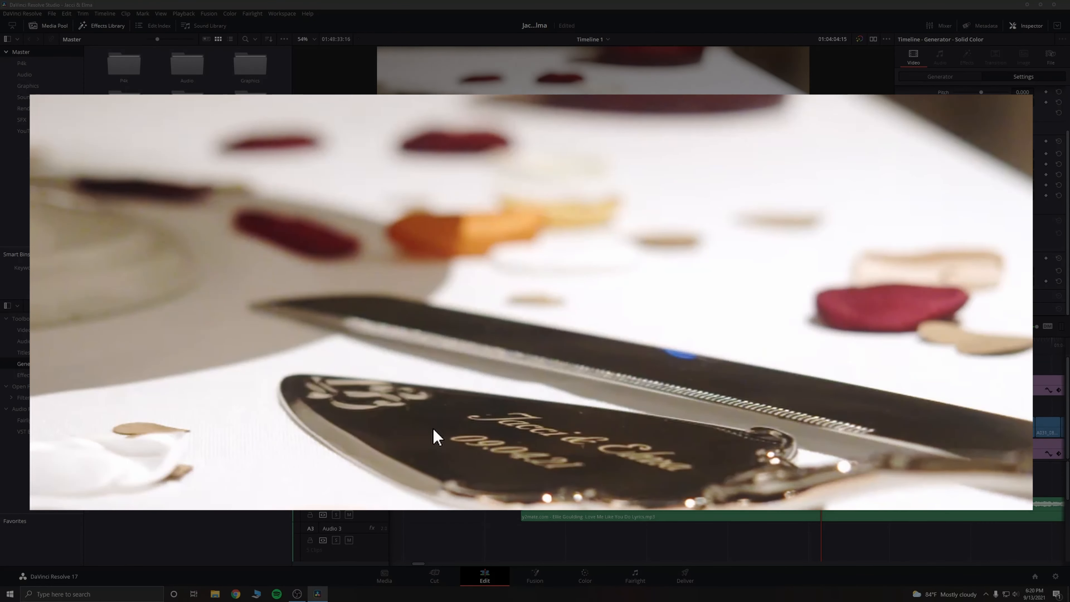
pyautogui.press('d')
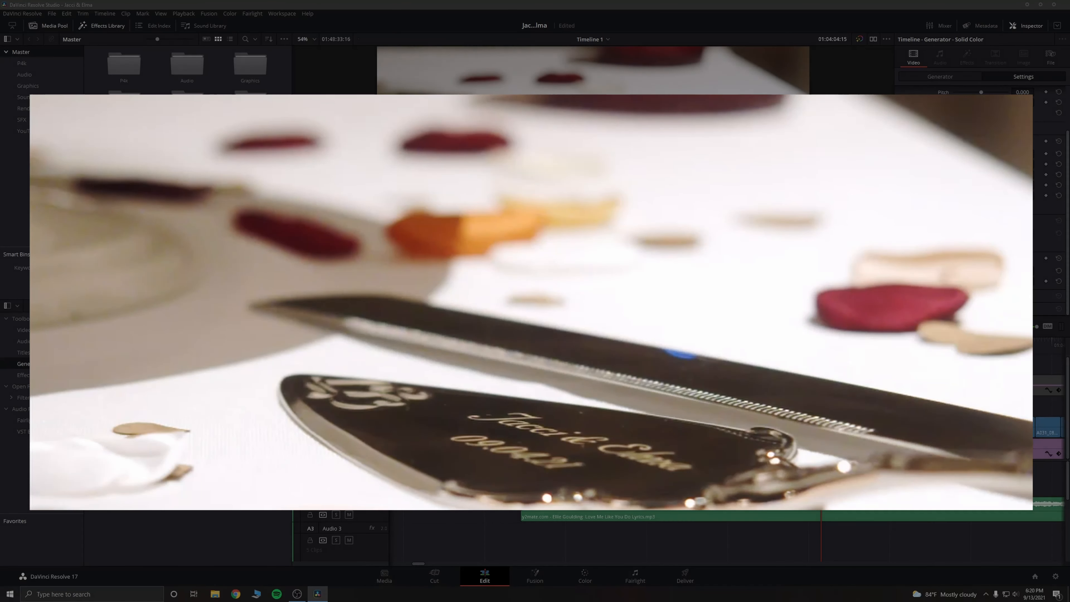
pyautogui.press('d')
pyautogui.hotkey('ctrl', 's')
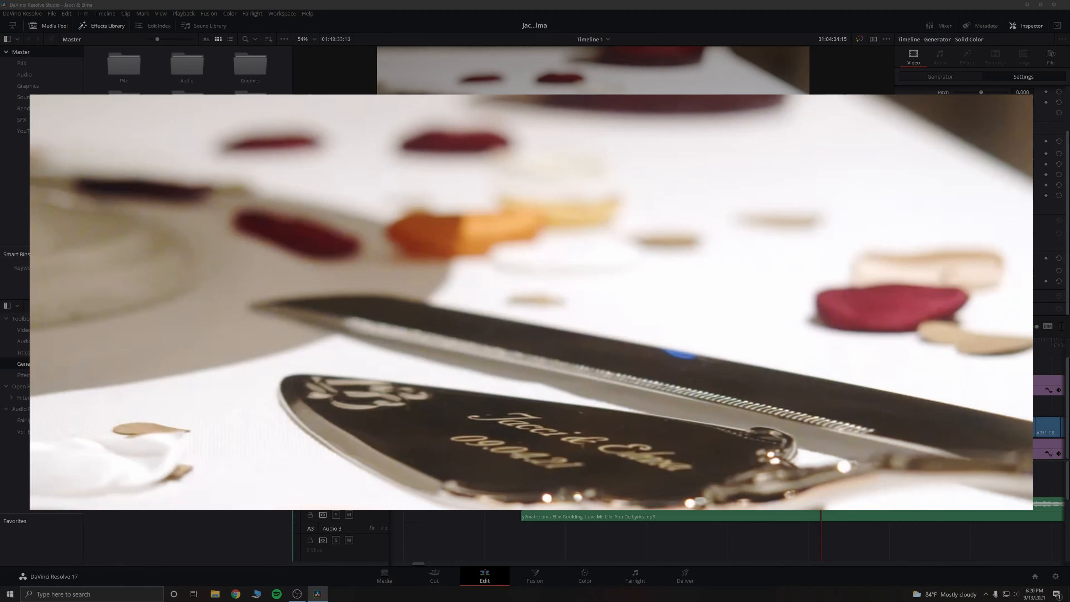
# Step: Examine the Solid Color overlay's tint in the knife's dark areas up close, switching the overlay on and off
pyautogui.scroll(4, 535, 401)
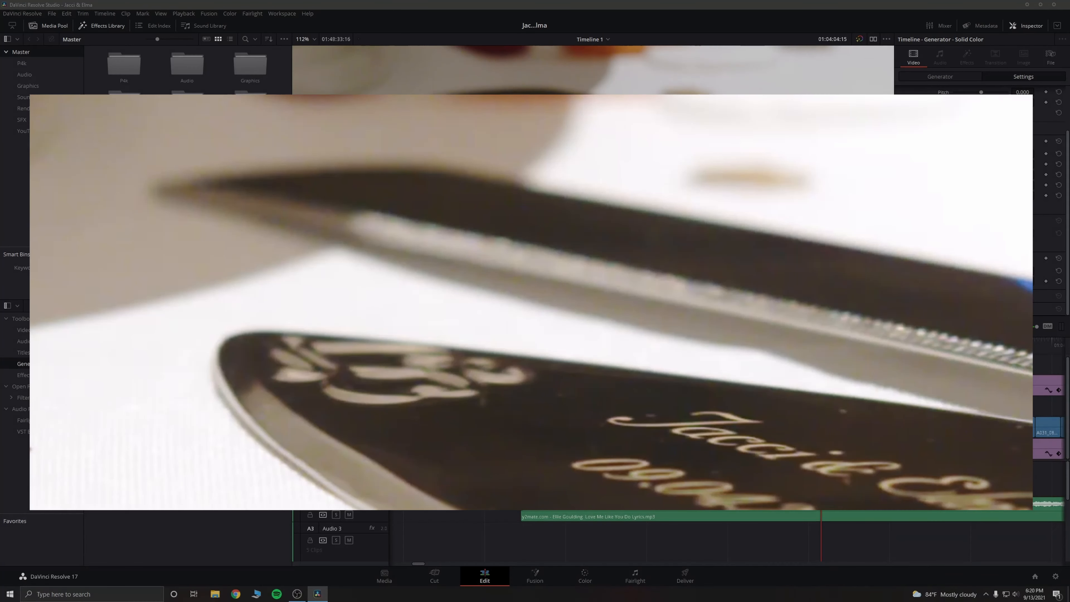
pyautogui.press('d')
pyautogui.press('d')
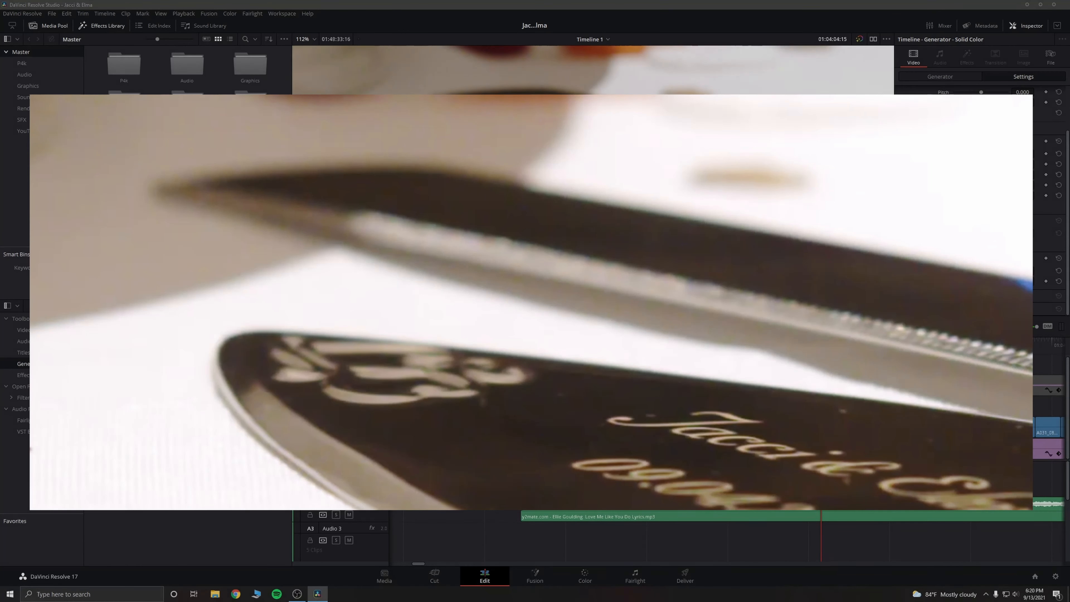
pyautogui.press('d')
pyautogui.press('d')
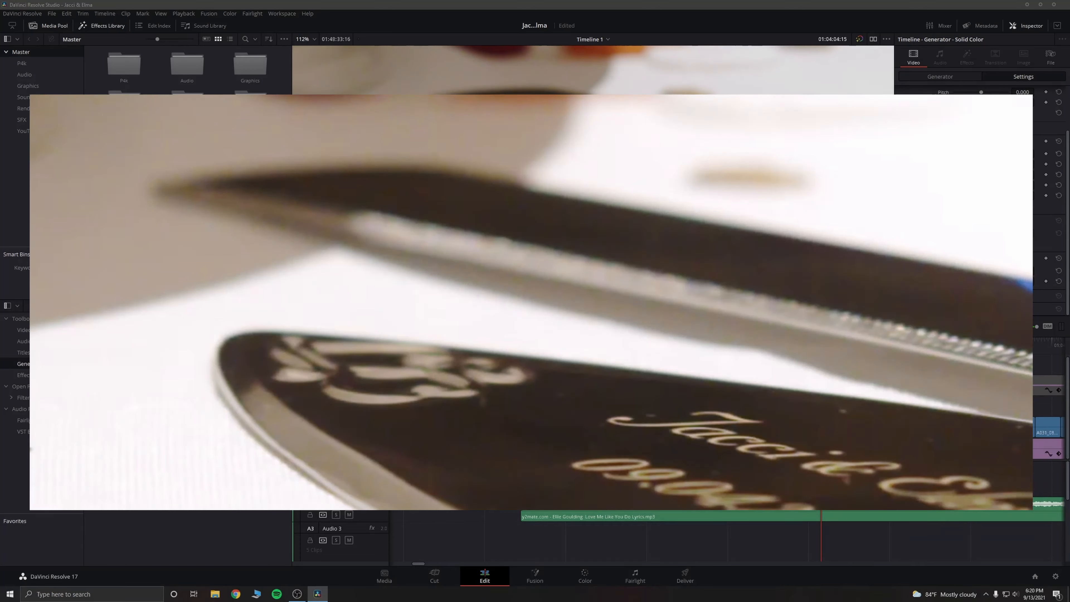
pyautogui.press('d')
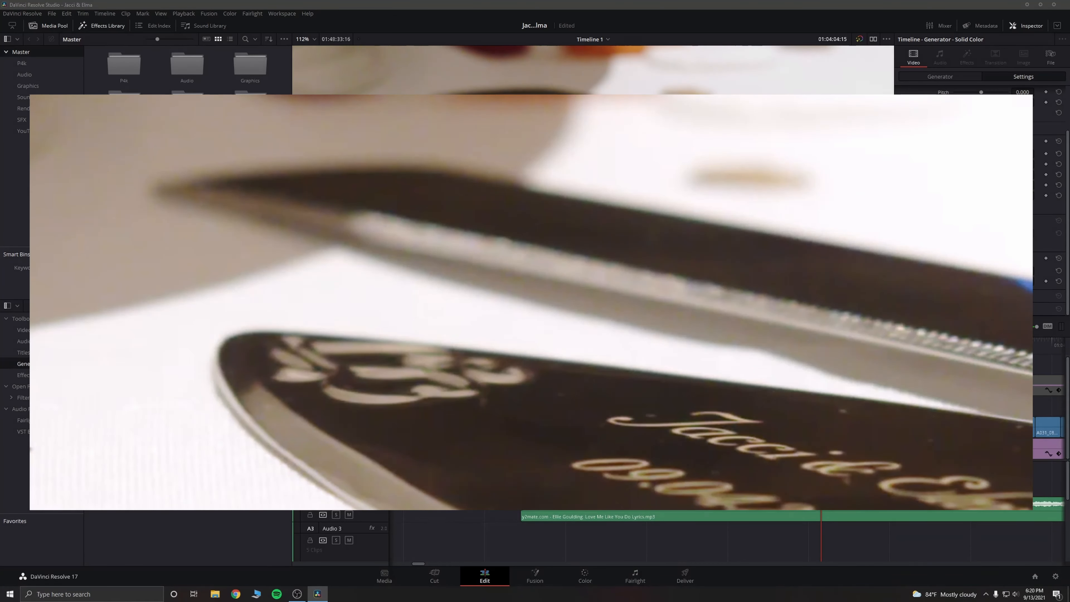
pyautogui.press('d')
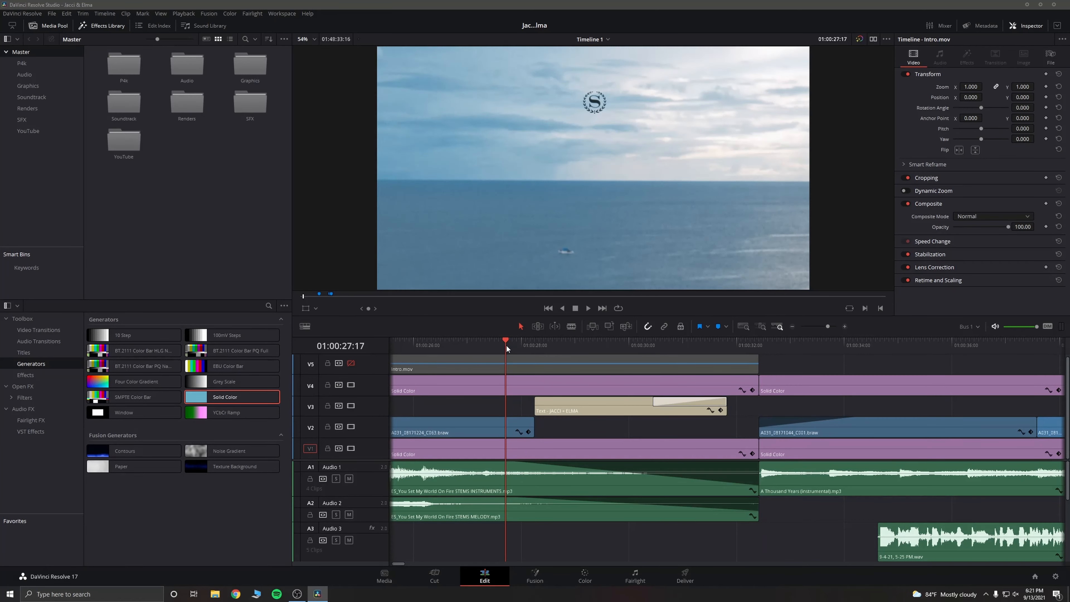
# Step: Play the intro full screen to its black ending, and compare that frame with video track V4 enabled and disabled
pyautogui.press('space')
pyautogui.hotkey('ctrl', 'f')
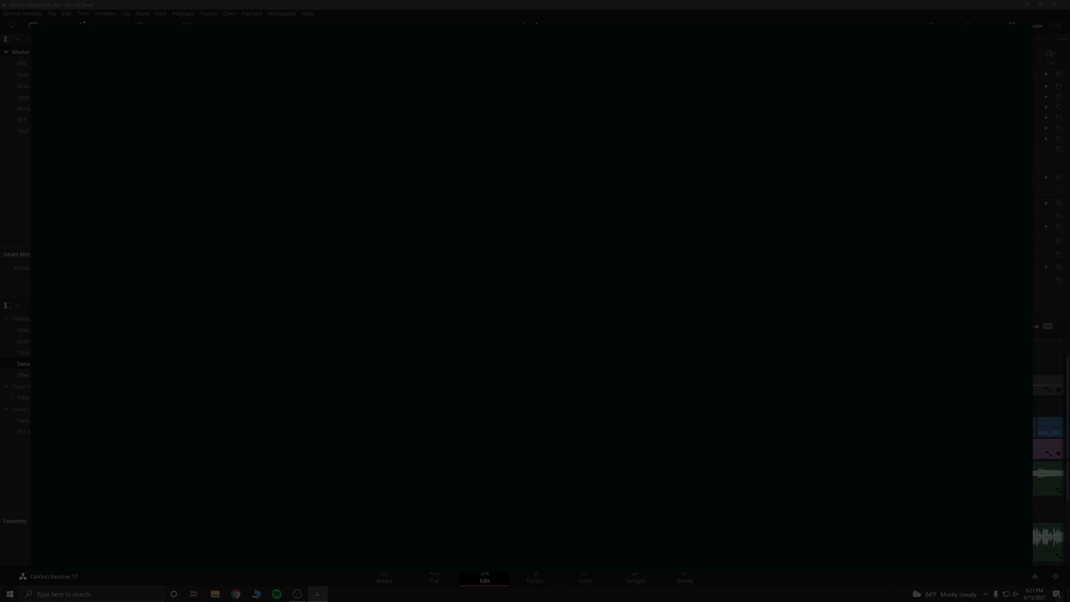
pyautogui.click(351, 385)
pyautogui.click(351, 385)
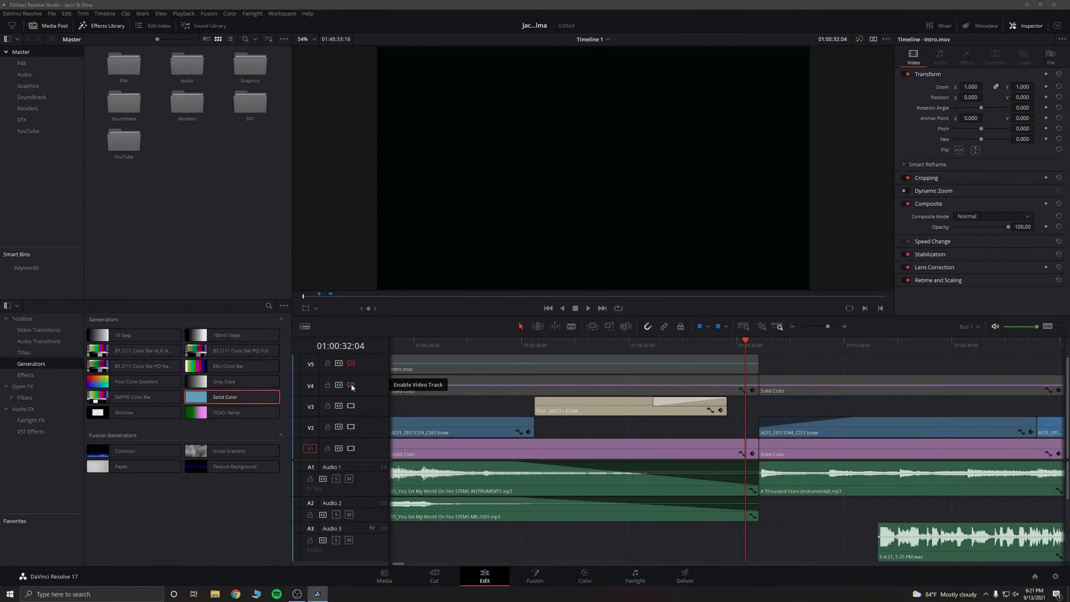
pyautogui.click(351, 385)
pyautogui.click(351, 385)
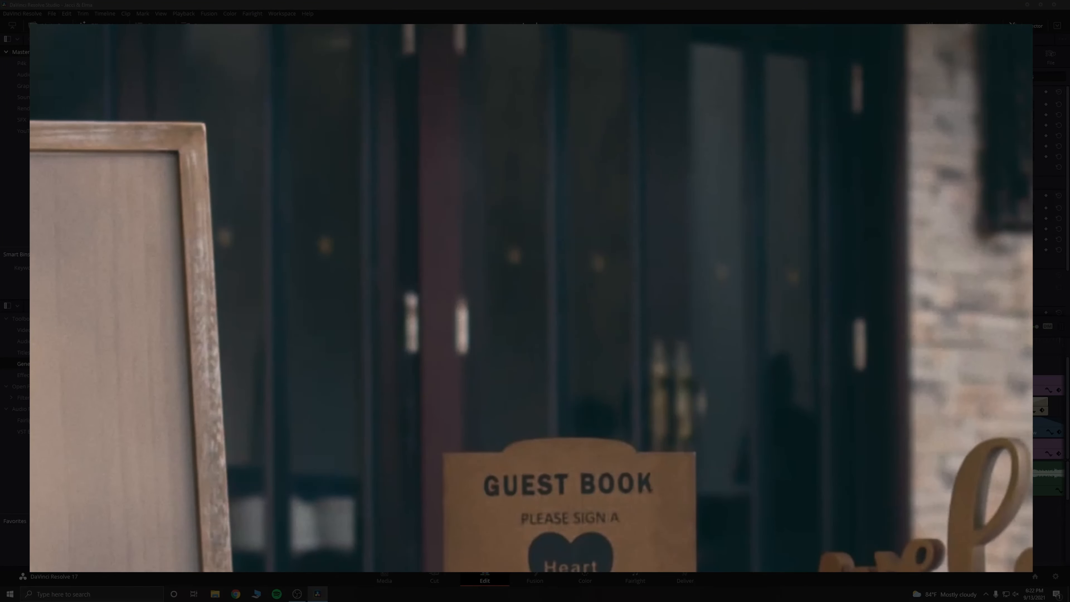
# Step: Compare the dark doors behind the guest book sign with the Solid Color overlay switched on and off repeatedly
pyautogui.press('d')
pyautogui.press('d')
pyautogui.press('d')
pyautogui.press('d')
pyautogui.press('d')
pyautogui.press('d')
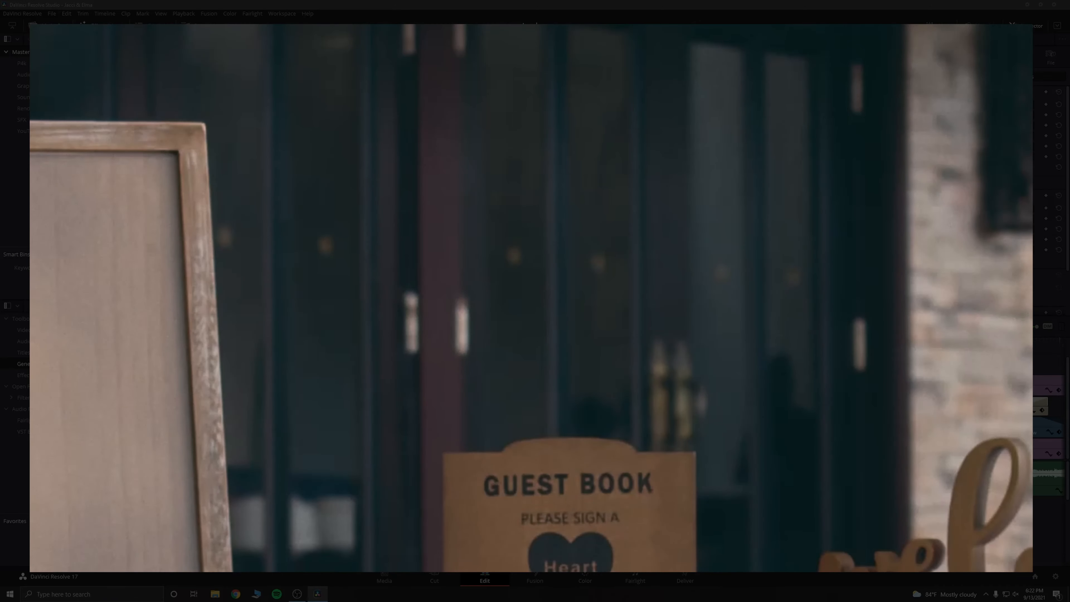